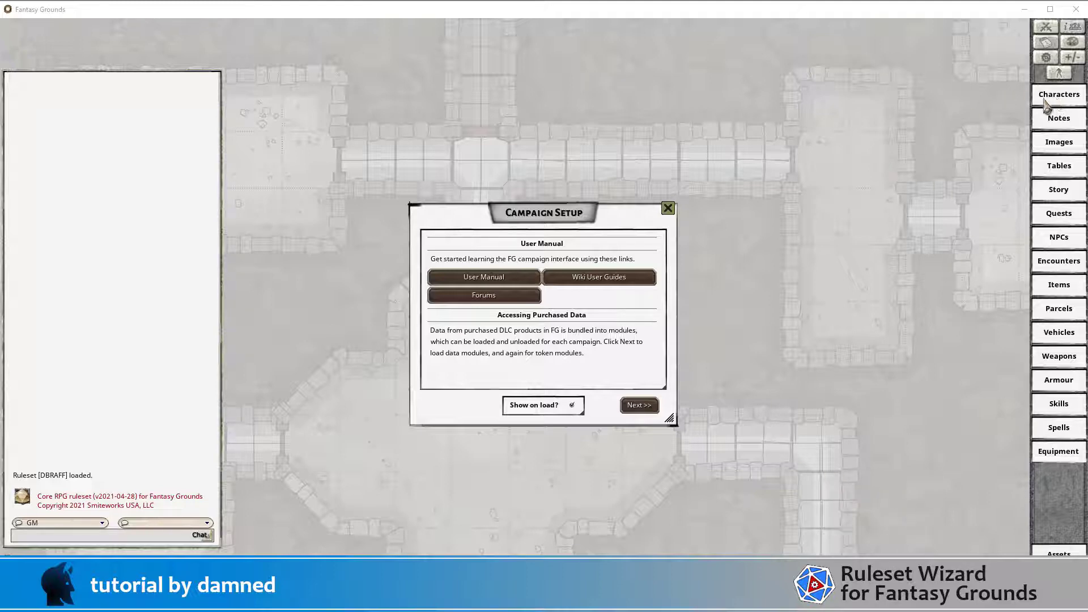
Browse the campaign's characters, library, assets, equipment, spells and skills lists, and open the Lore Master skill record
left_click(1060, 102)
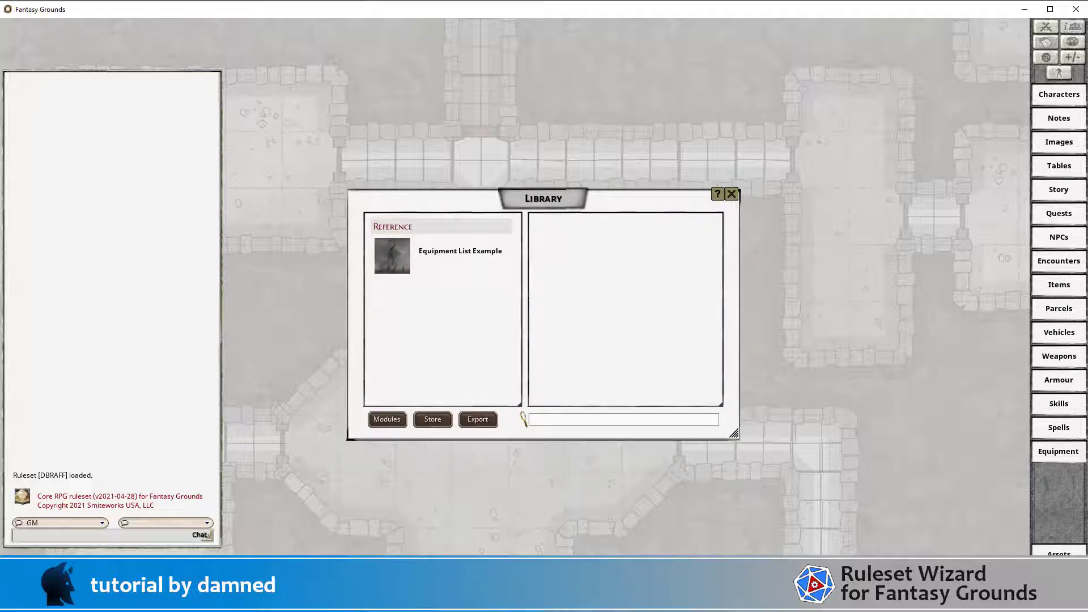
left_click(1059, 553)
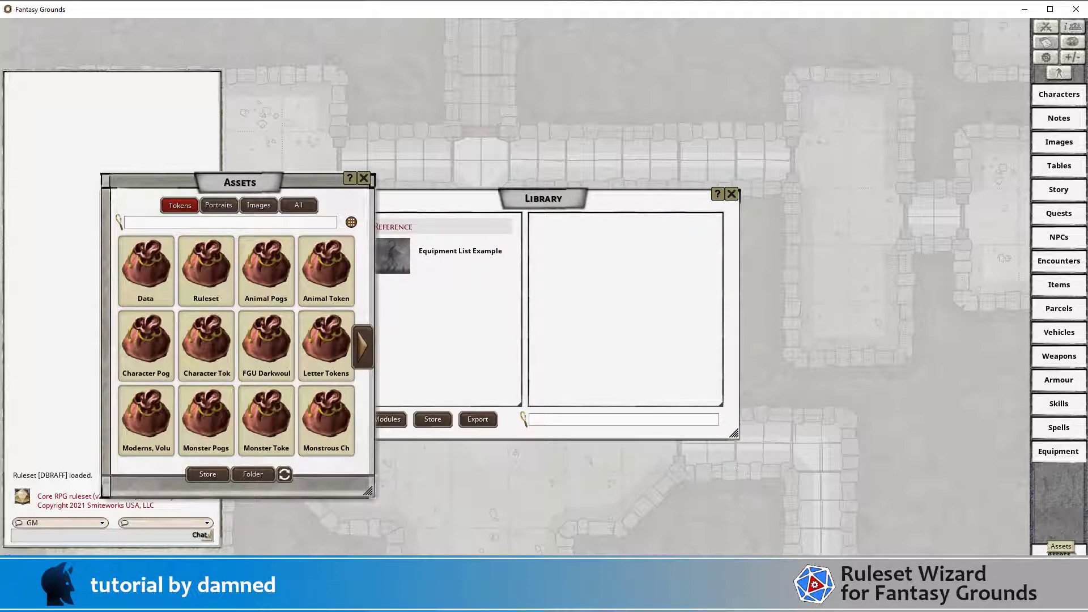
left_click(1063, 458)
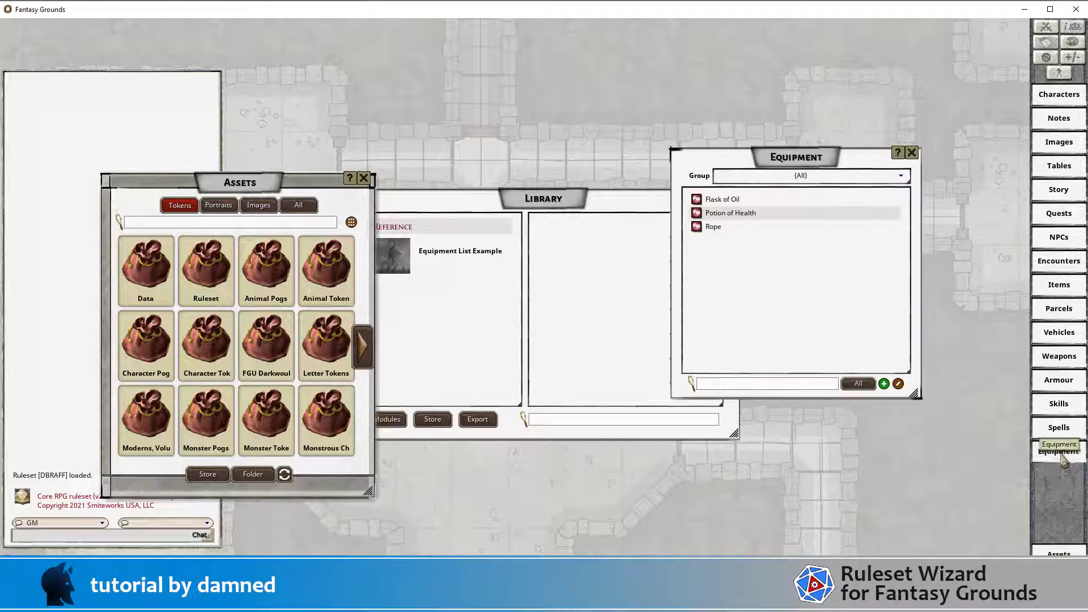
left_click(1060, 428)
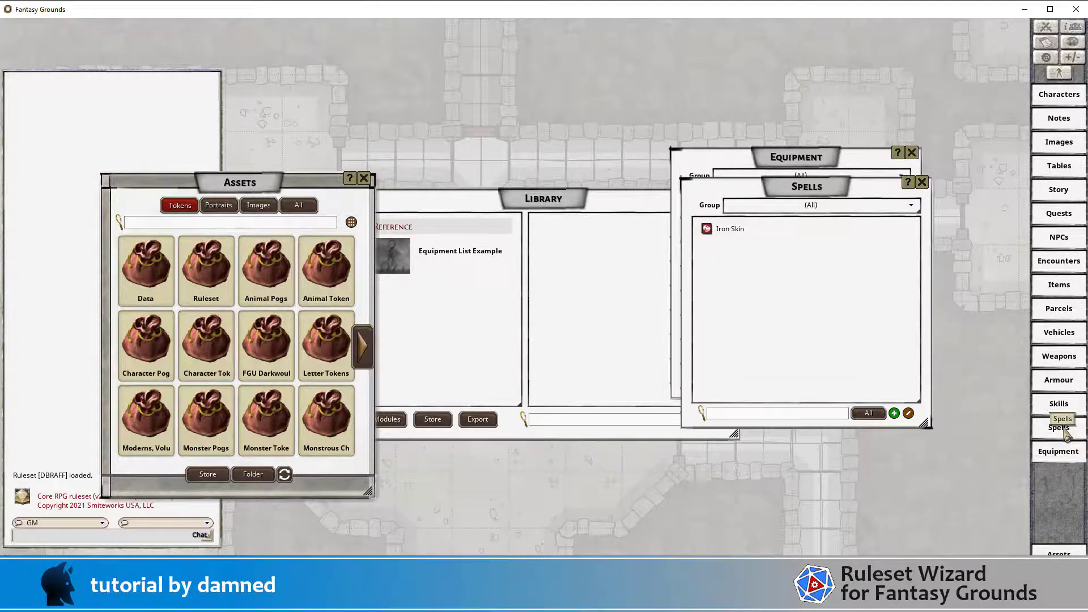
left_click(1060, 404)
left_click(760, 240)
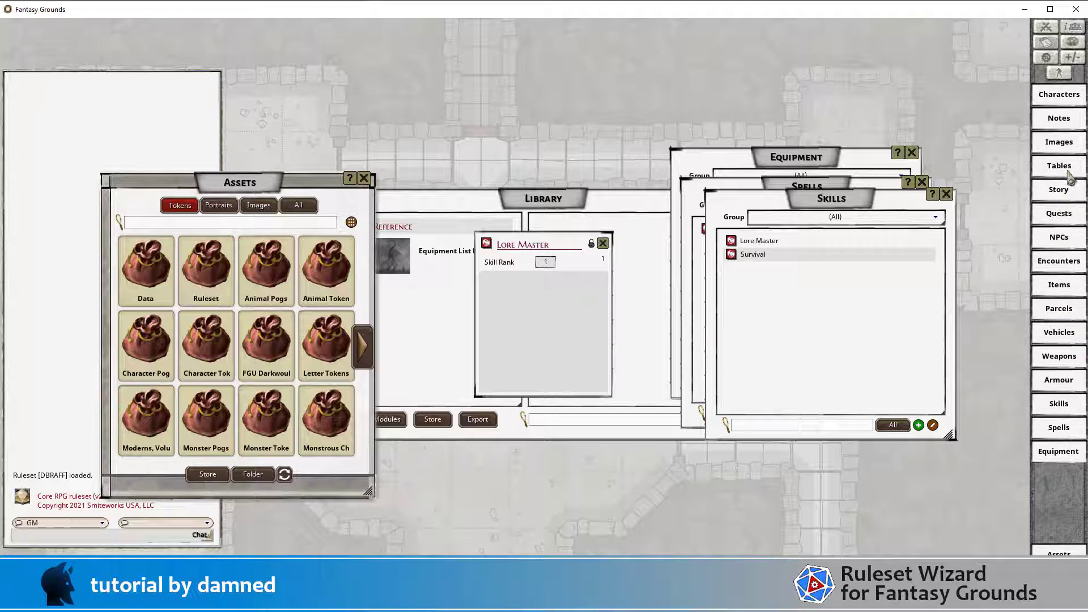
Inspect the new quest record from the quests list, and close both the record and the list
left_click(1059, 214)
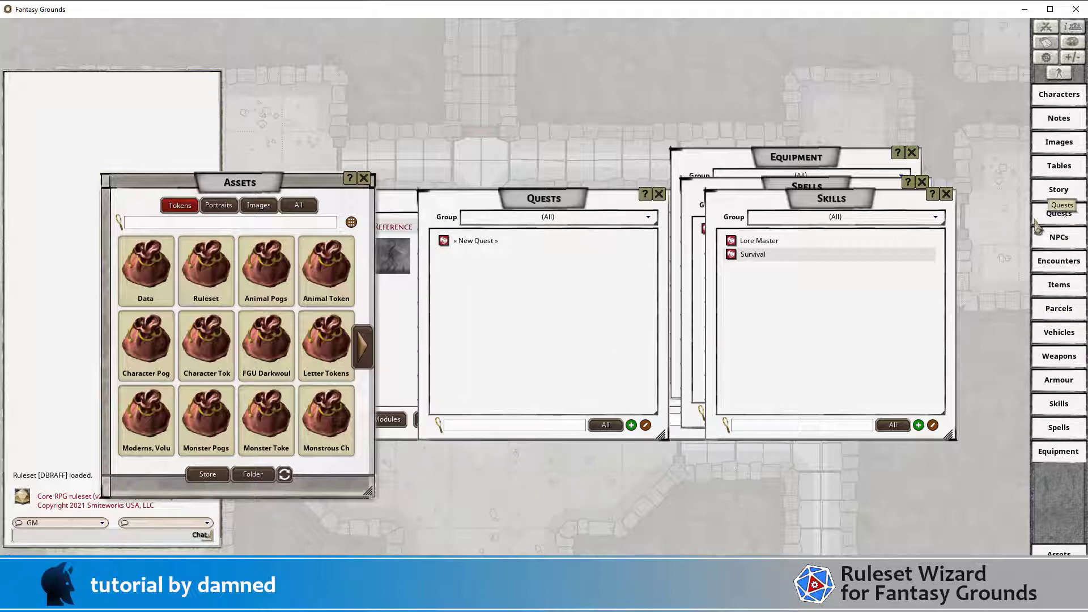
double_click(485, 243)
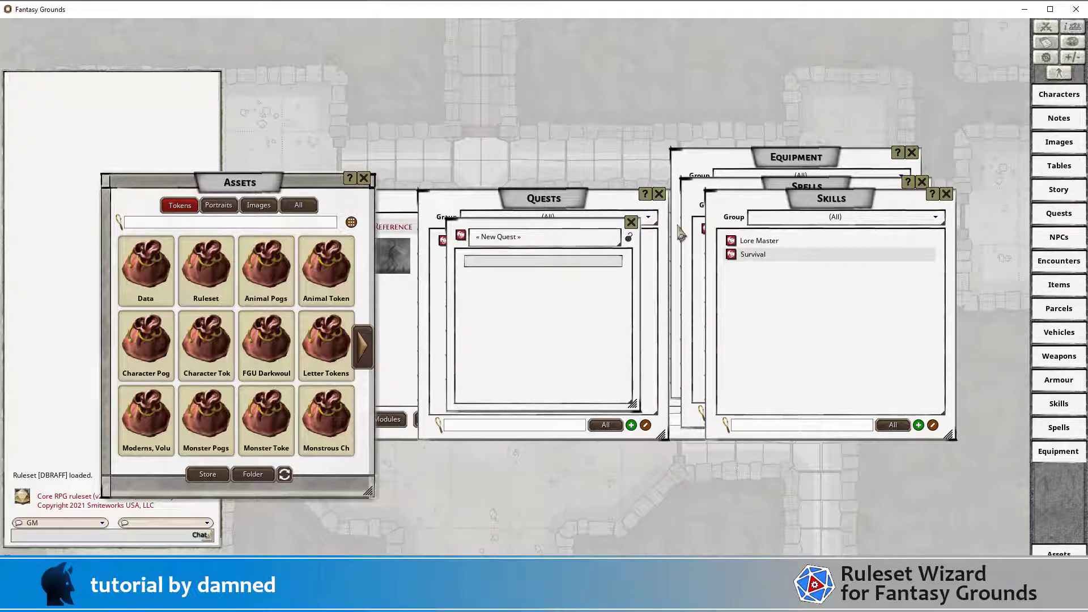
left_click(630, 222)
left_click(658, 194)
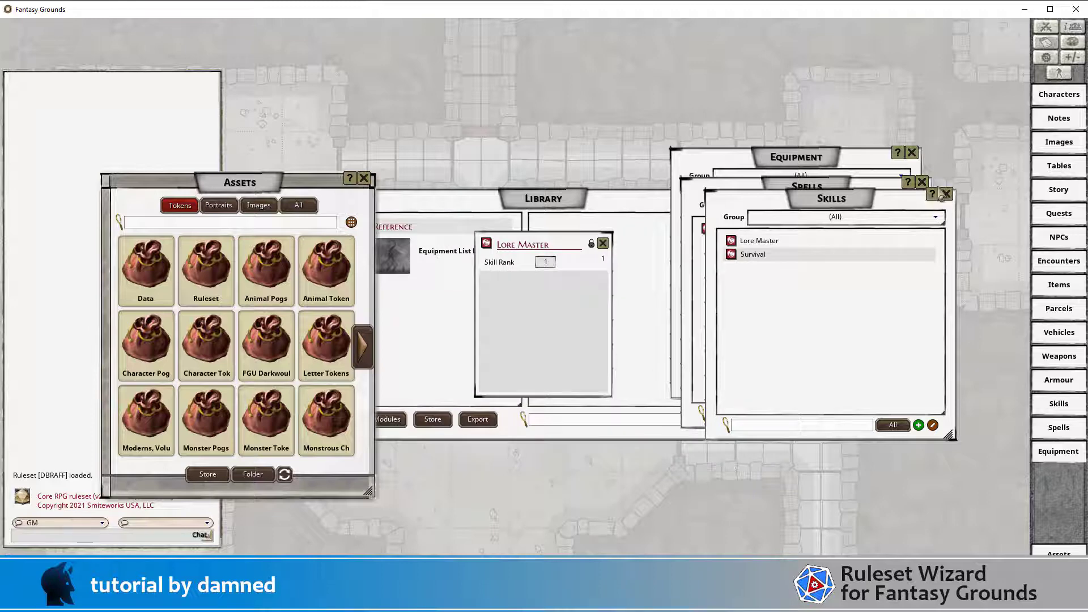
Clear all open windows, including Campaign Setup and Assets, and briefly check the character selection list
left_click(947, 194)
left_click(921, 182)
left_click(911, 153)
left_click(732, 195)
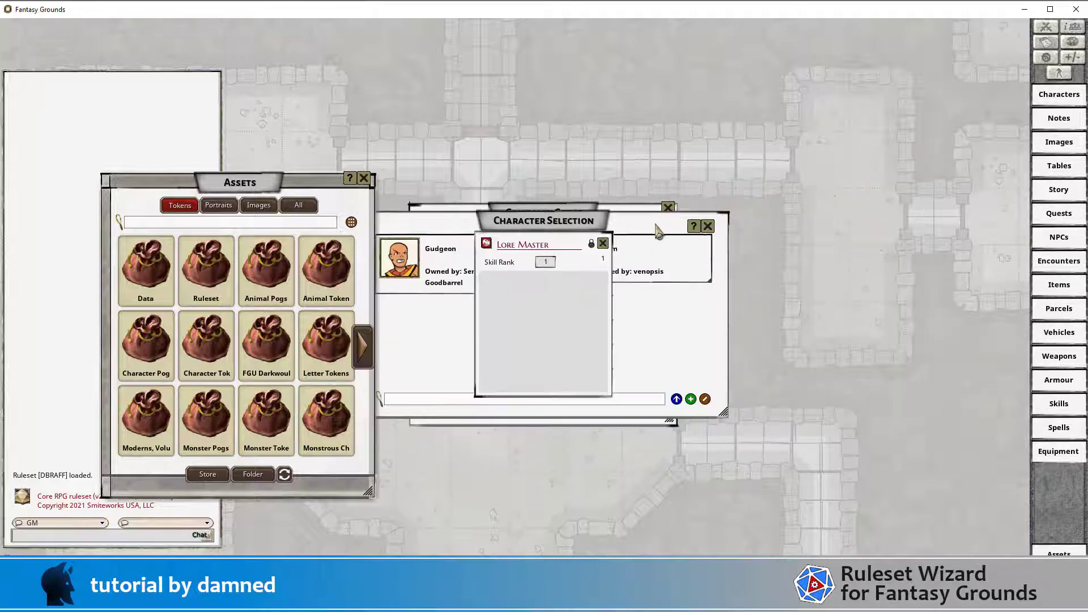
left_click(603, 243)
left_click(708, 226)
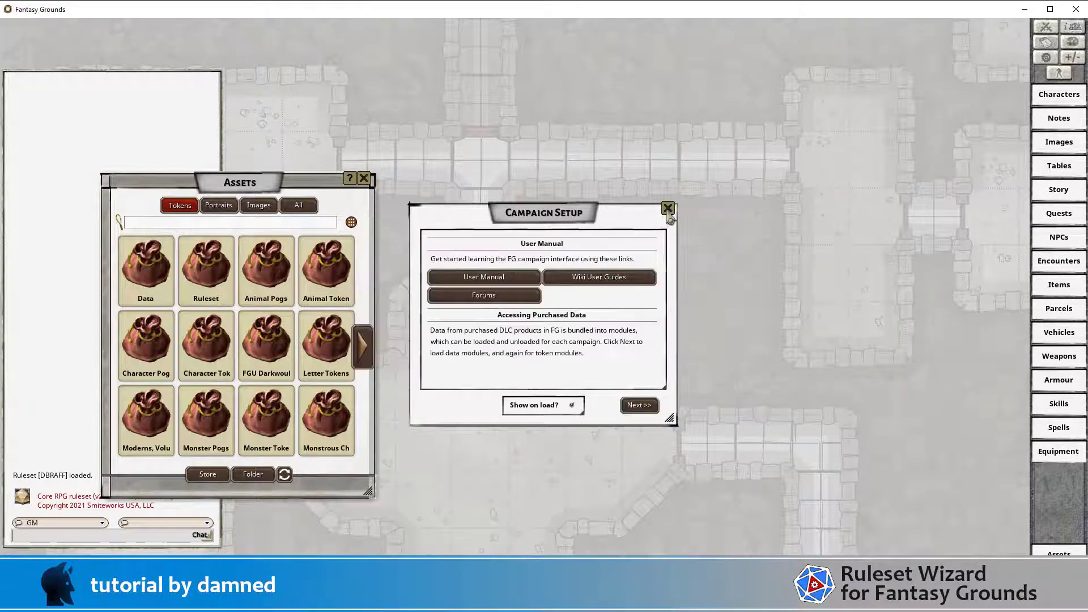
left_click(668, 208)
left_click(363, 179)
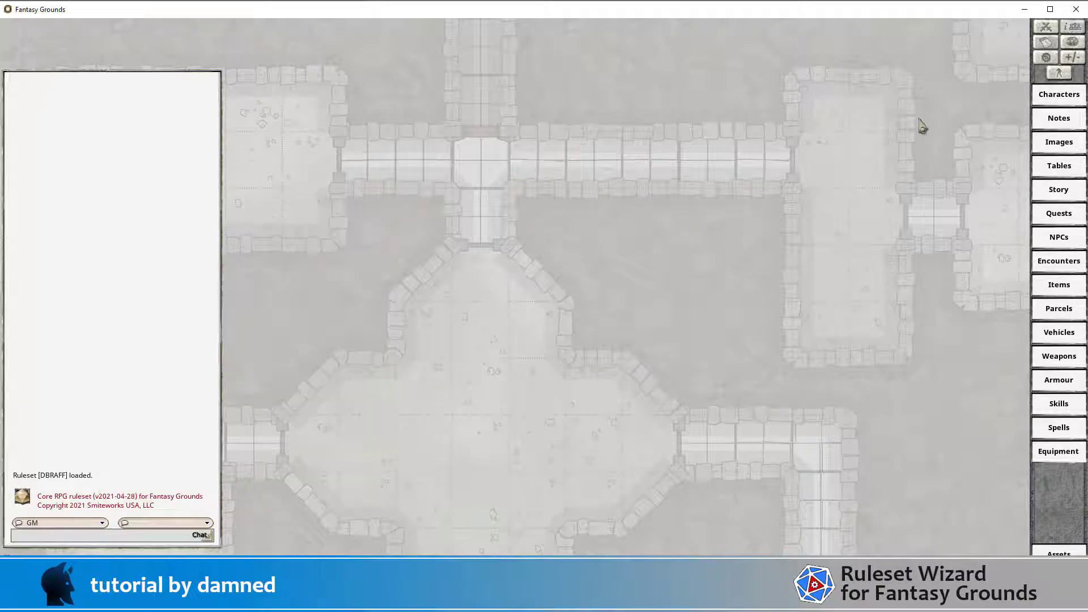
left_click(1059, 94)
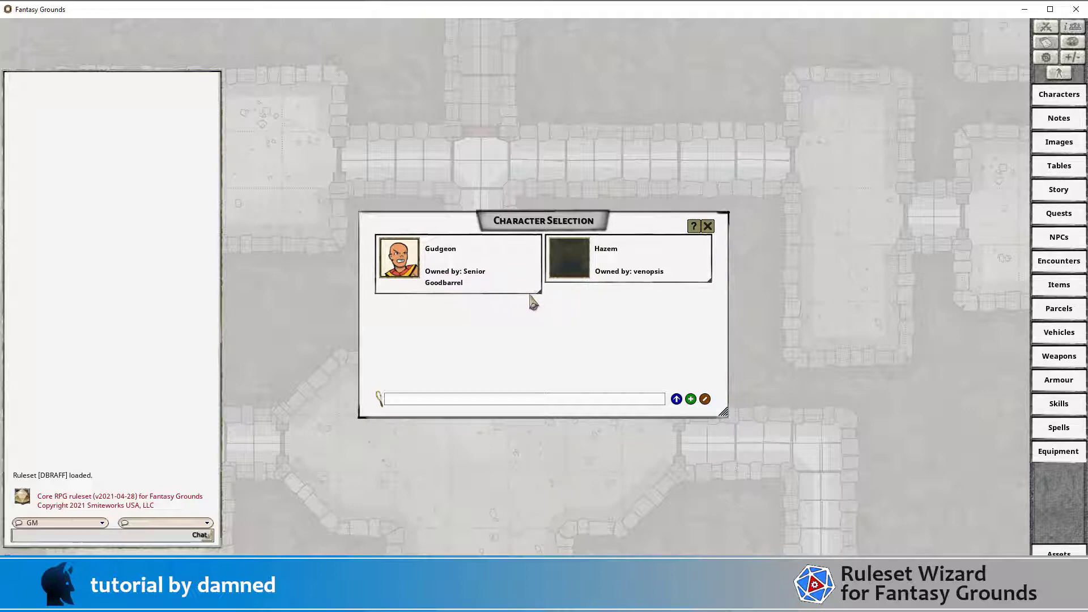
left_click(707, 226)
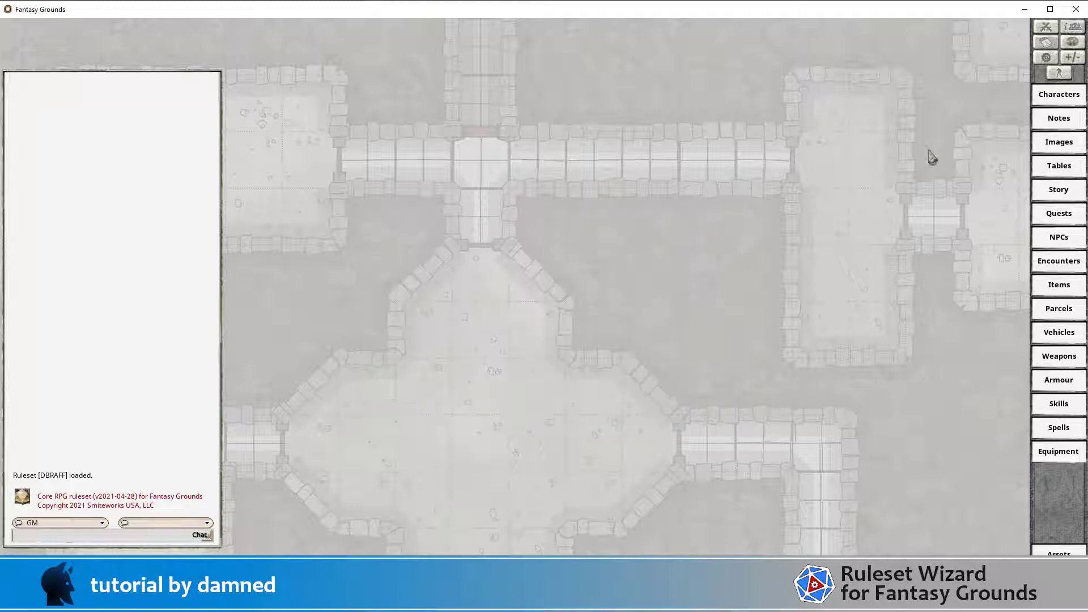
Load the Calendars data module and set the campaign calendar to the Gregorian Calendar
left_click(1046, 40)
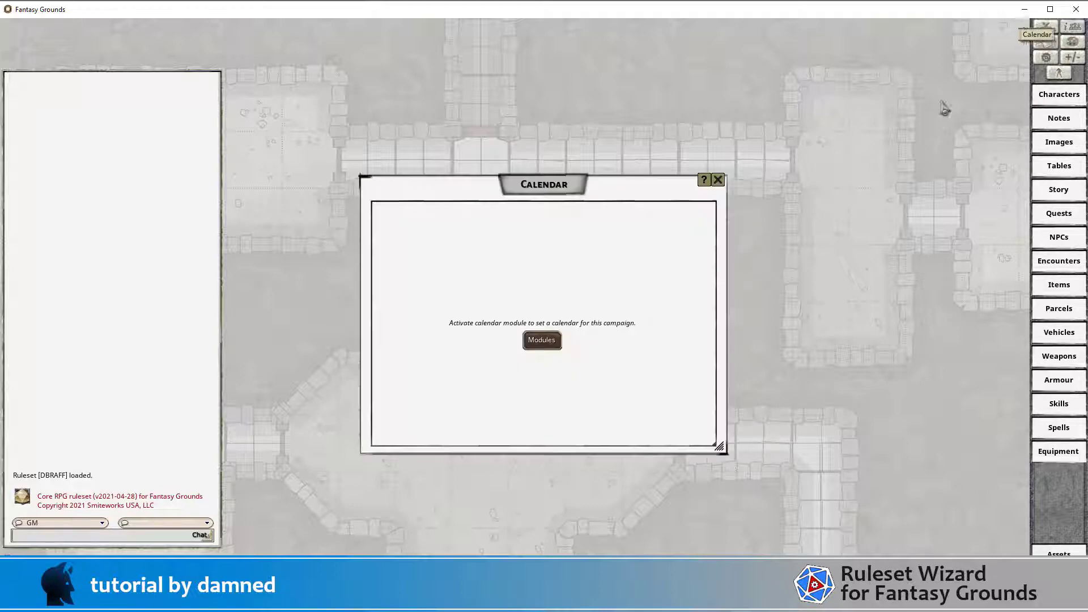
left_click(542, 340)
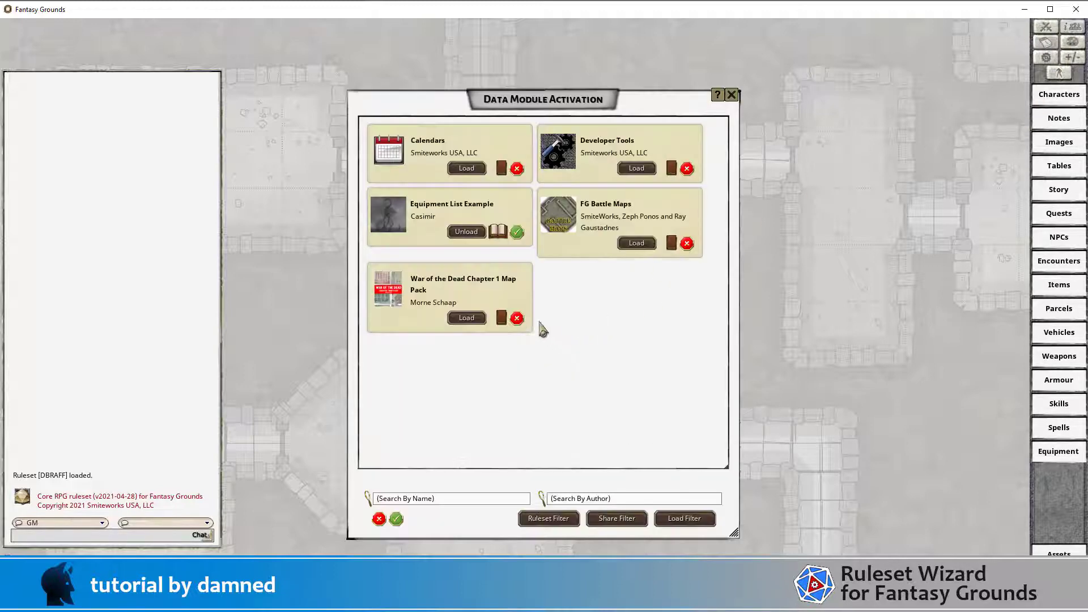
left_click(466, 169)
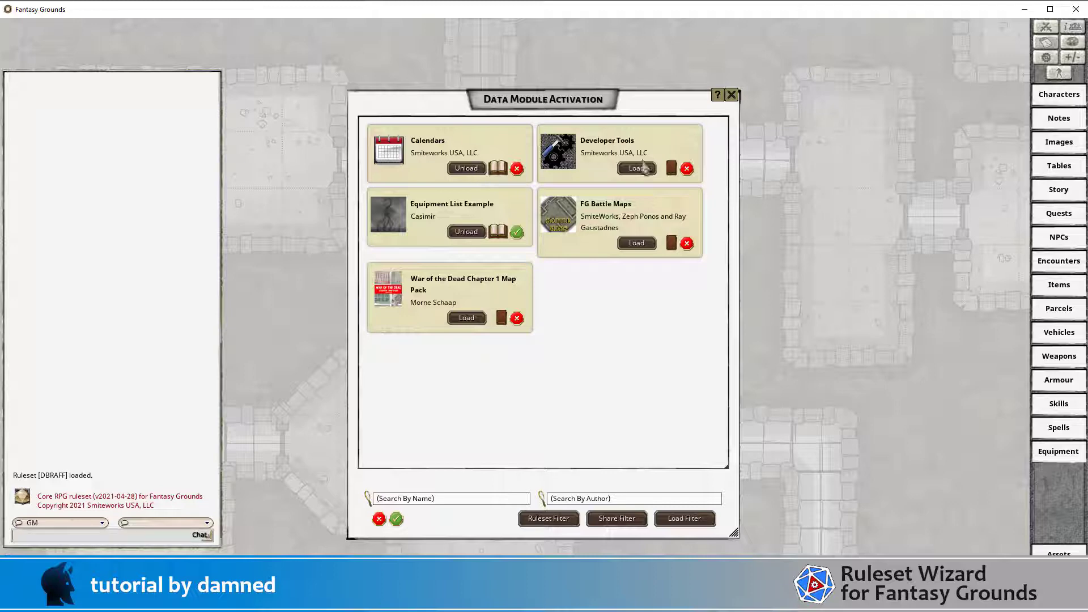
left_click(731, 95)
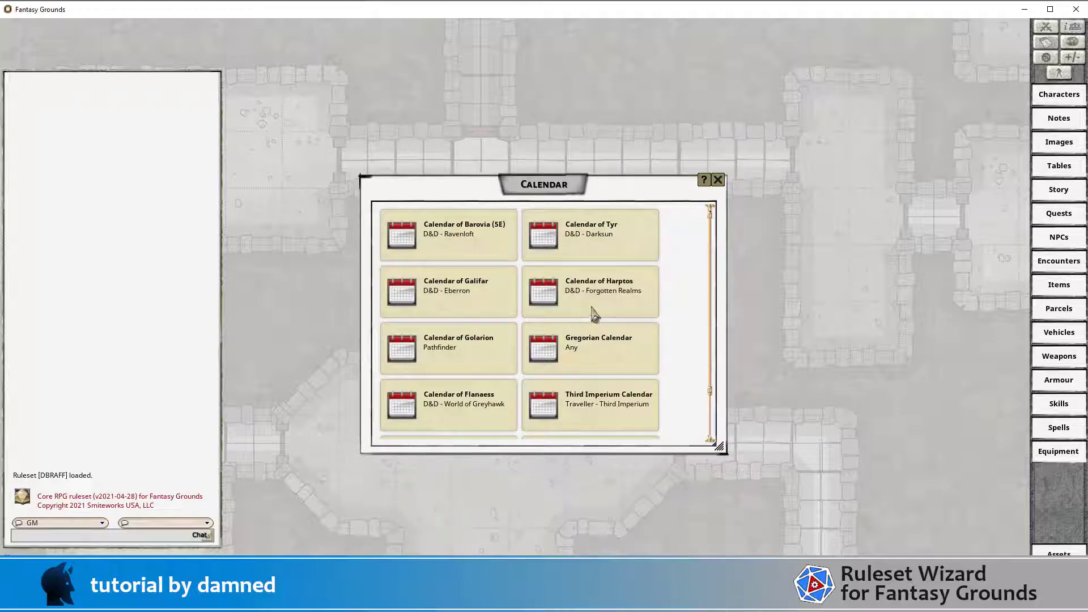
left_click(542, 351)
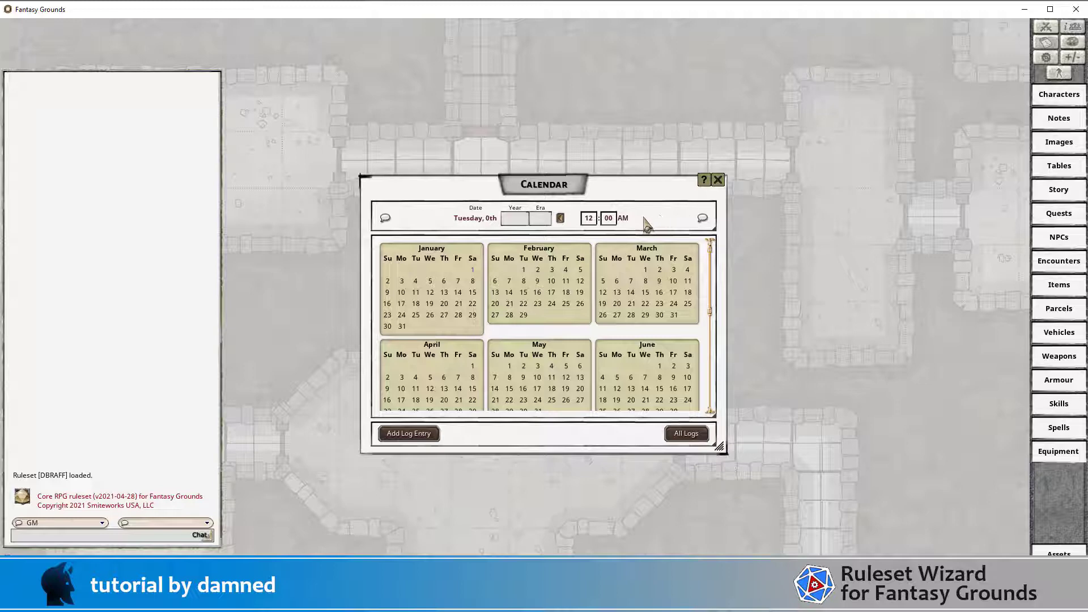
left_click(717, 180)
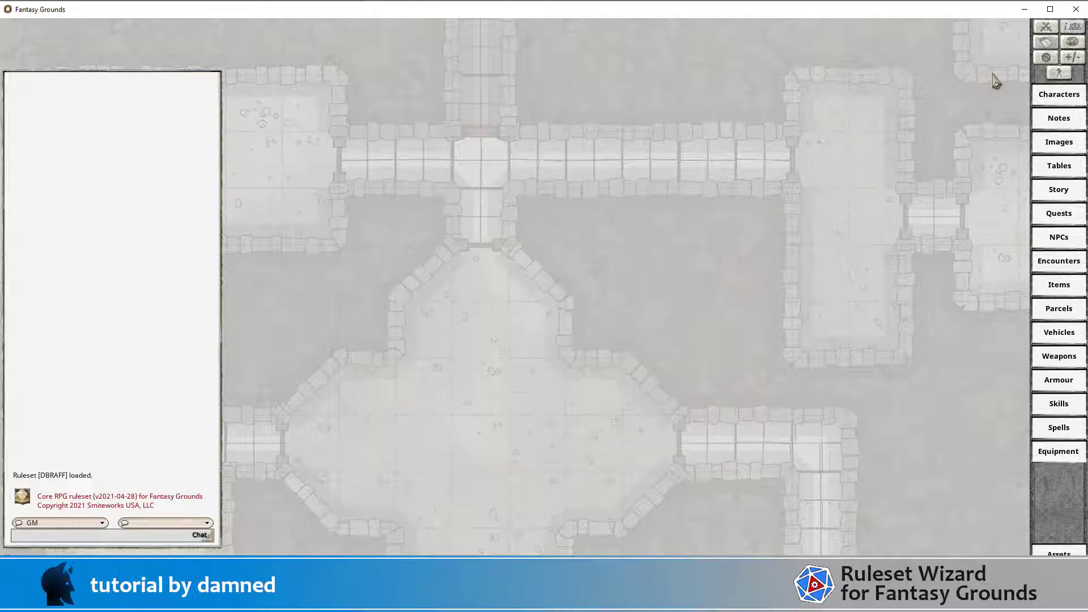
Review the party sheet's inventory and order pages, and try to add the first character to the watch order
left_click(1071, 32)
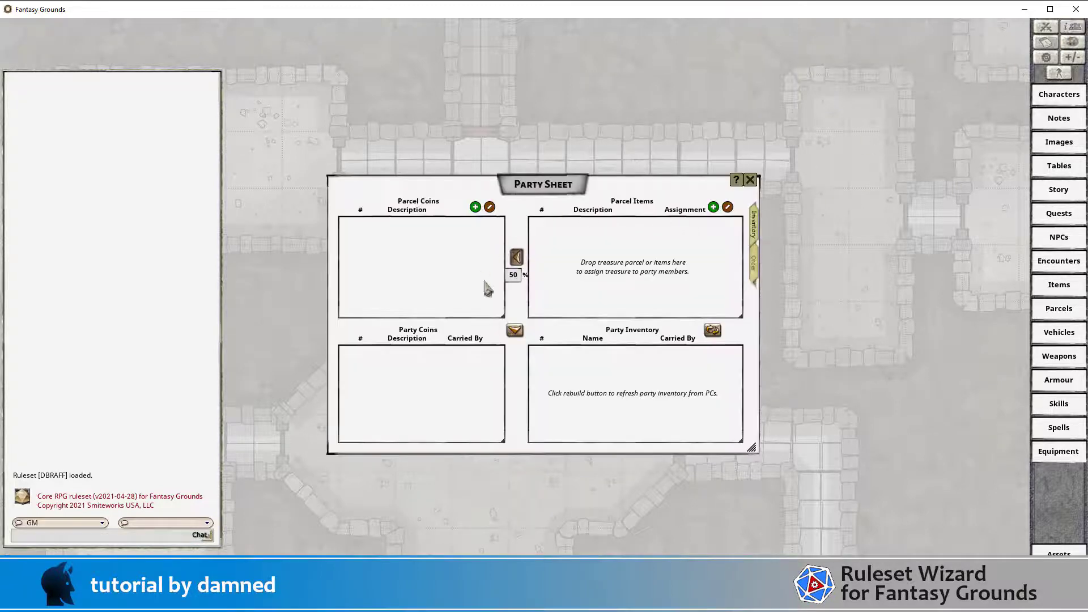
left_click(753, 264)
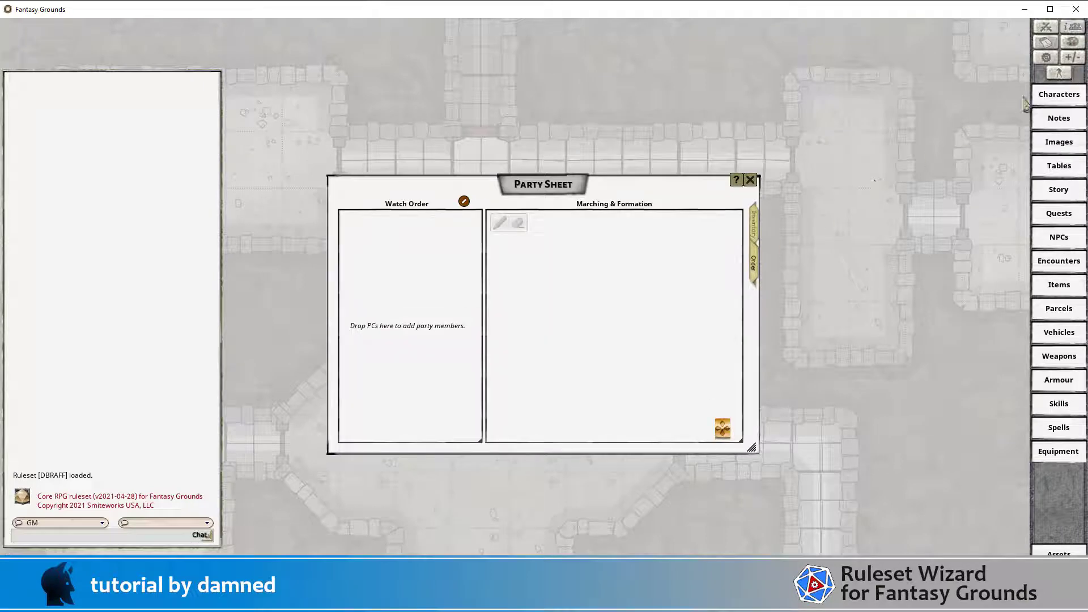
left_click(1052, 101)
left_click_drag(558, 226, 823, 286)
left_click_drag(776, 340, 422, 278)
left_click(754, 226)
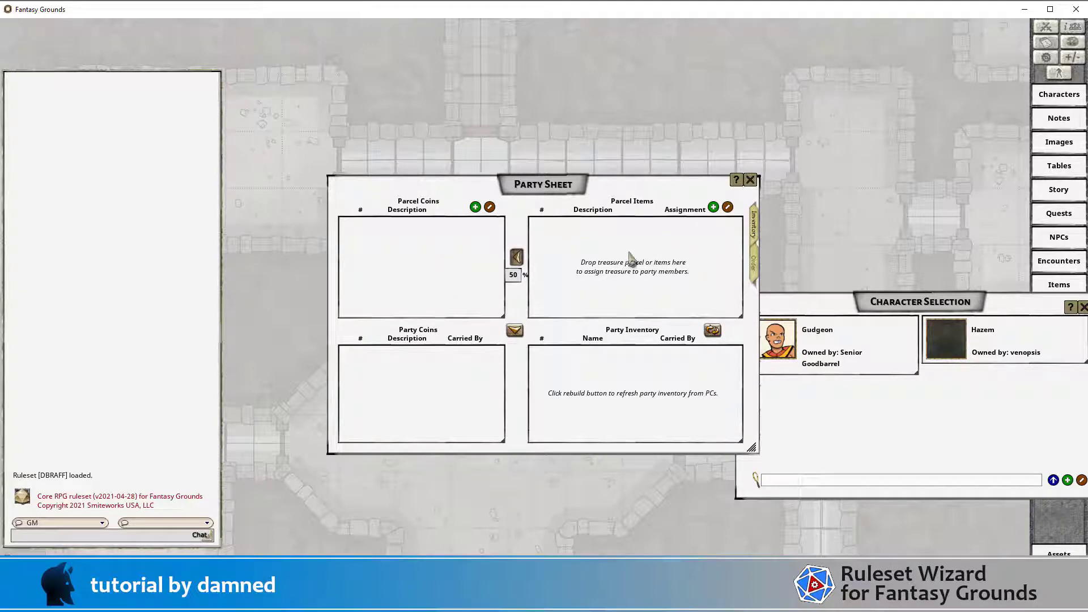
left_click_drag(894, 297, 617, 279)
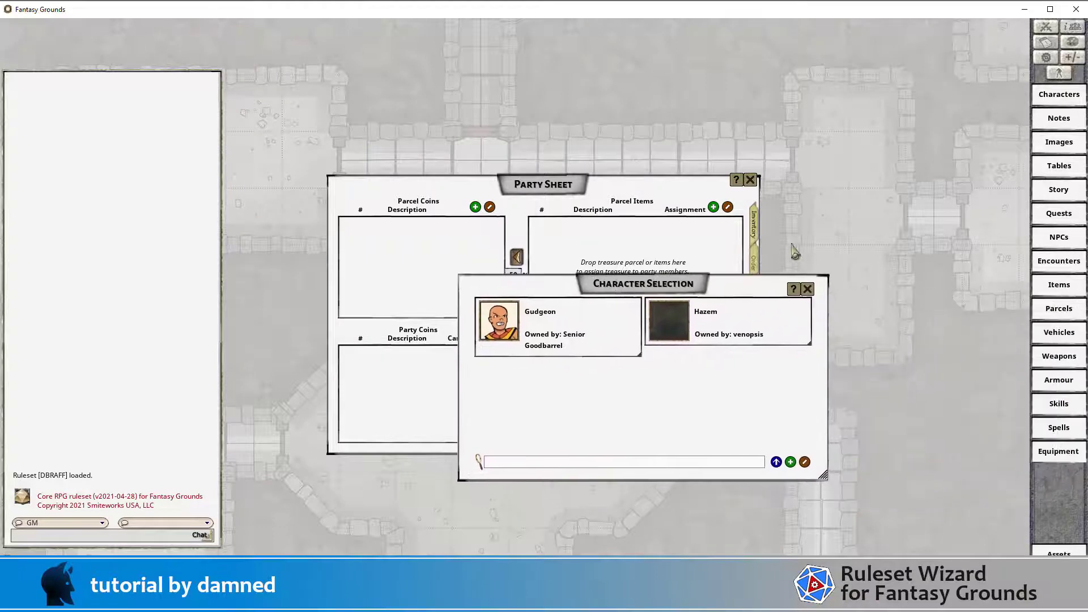
Close the party sheet and character list, and examine the combat tracker's layout and entries
left_click(750, 180)
left_click(751, 180)
left_click(807, 289)
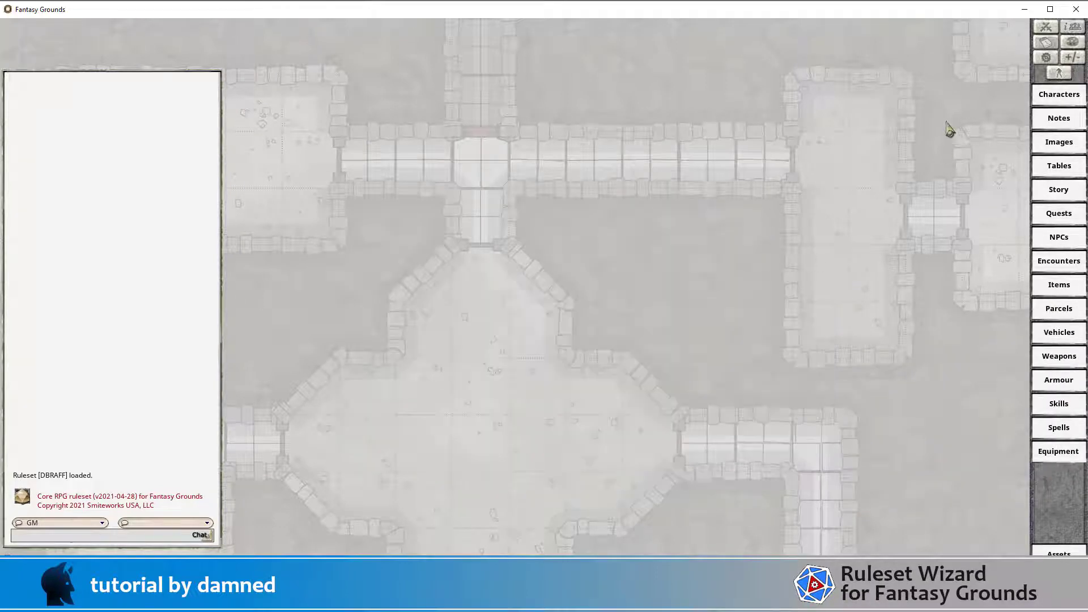
left_click(1047, 27)
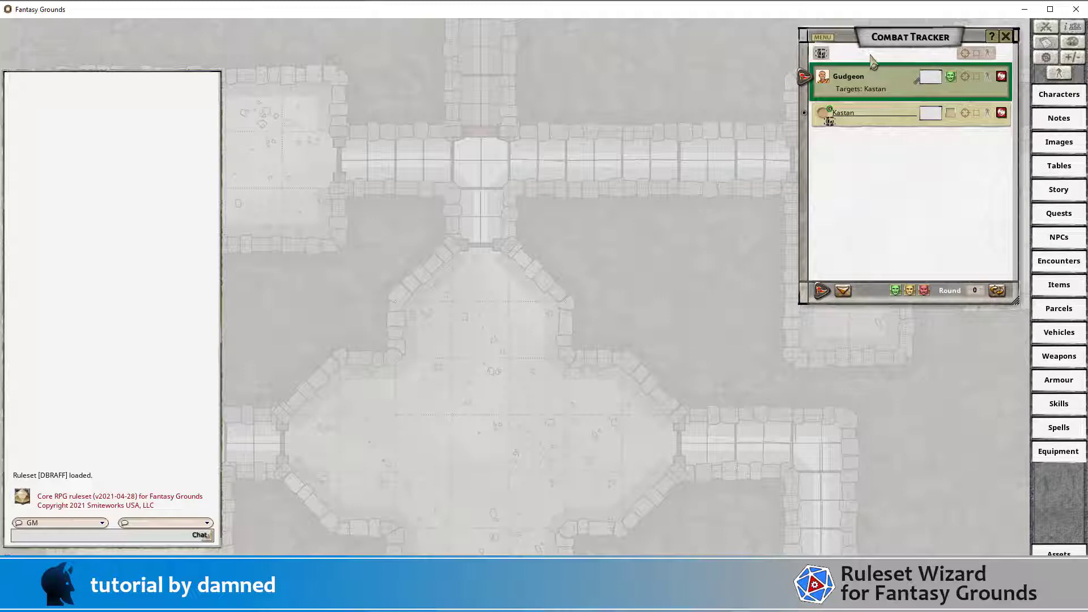
left_click(1006, 37)
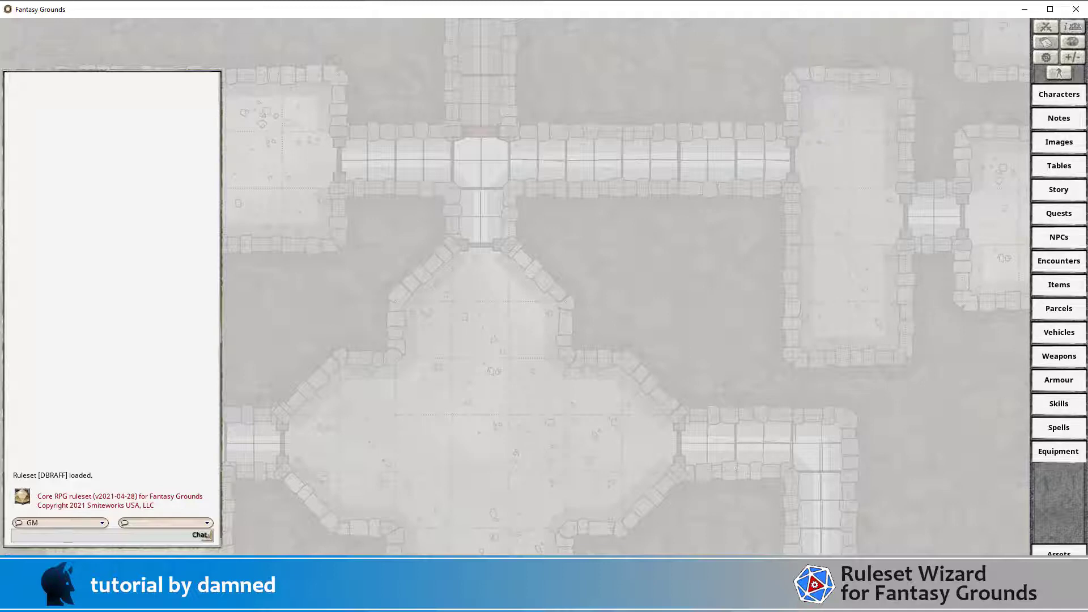
Switch to Ruleset Wizard and examine the baseframe1, baseframe2, baseframe3, grayshade and fielddark frame graphics and their offsets
key("alt+Tab")
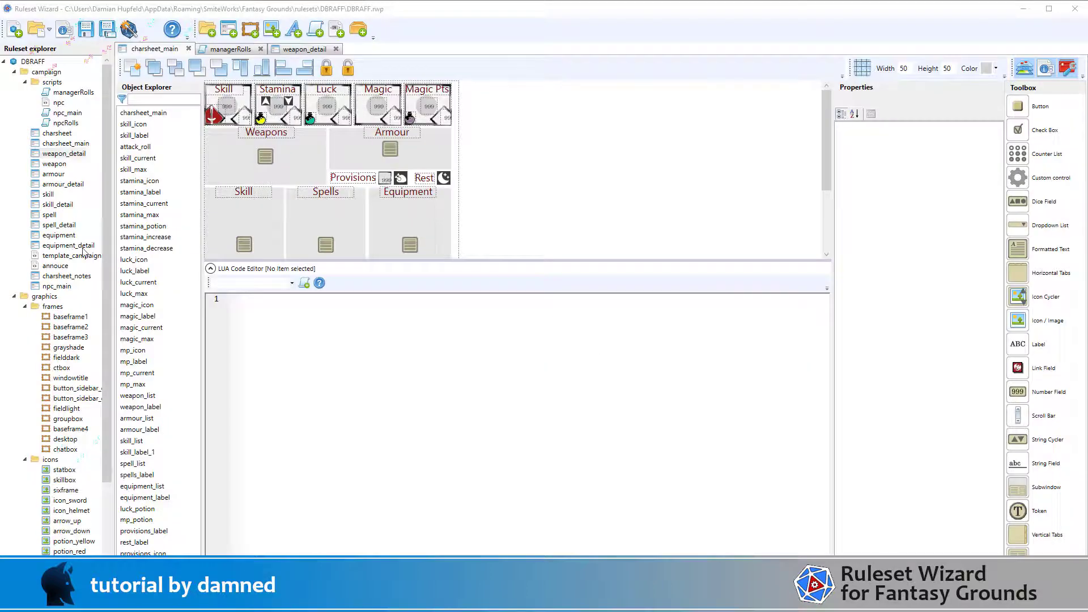
scroll(64, 306, "down", 2)
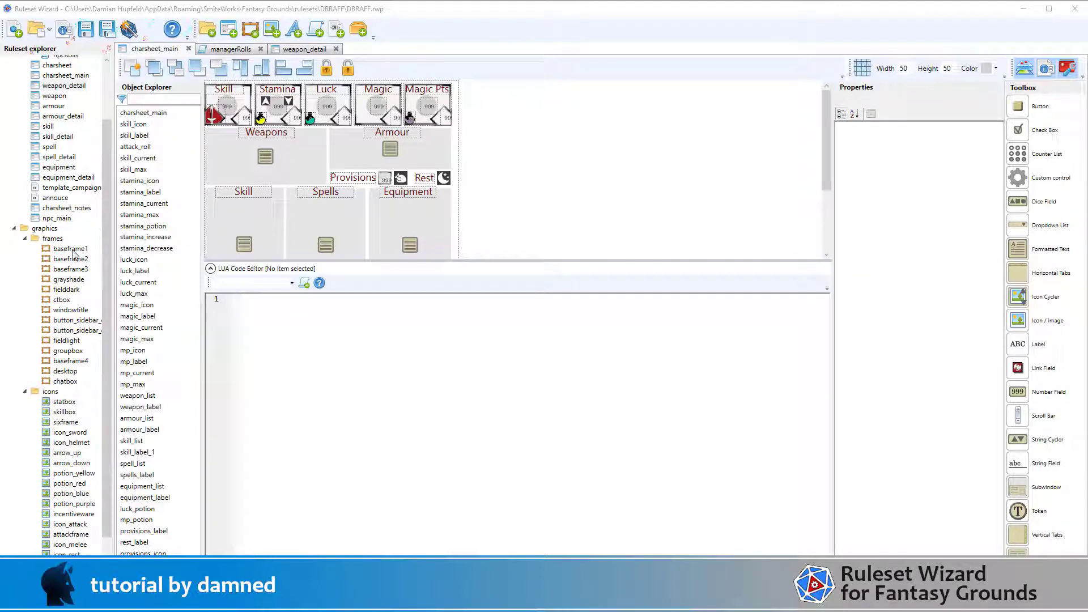
double_click(72, 250)
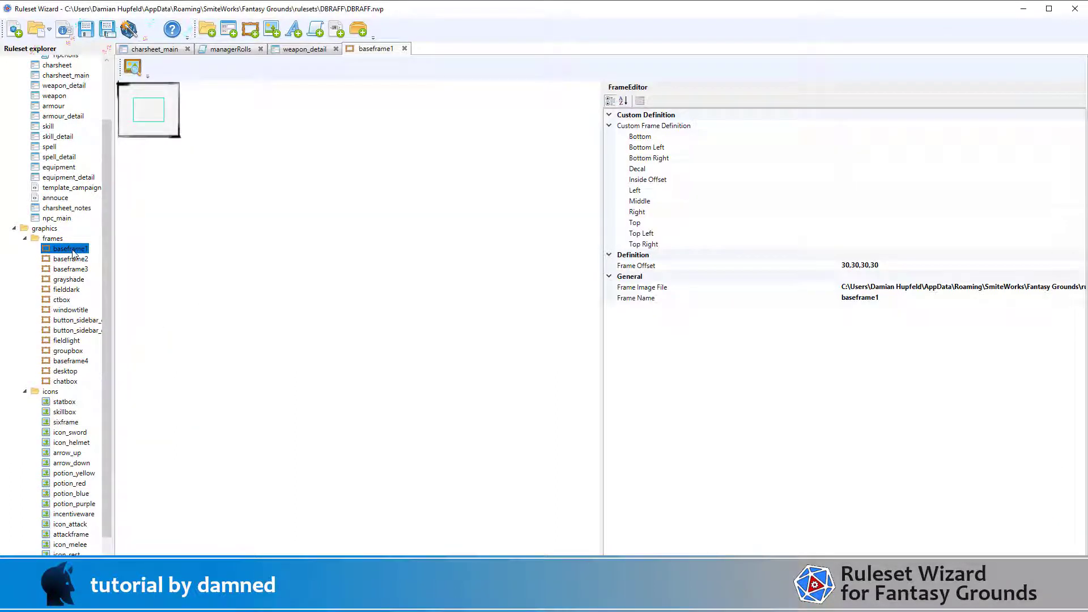
double_click(73, 260)
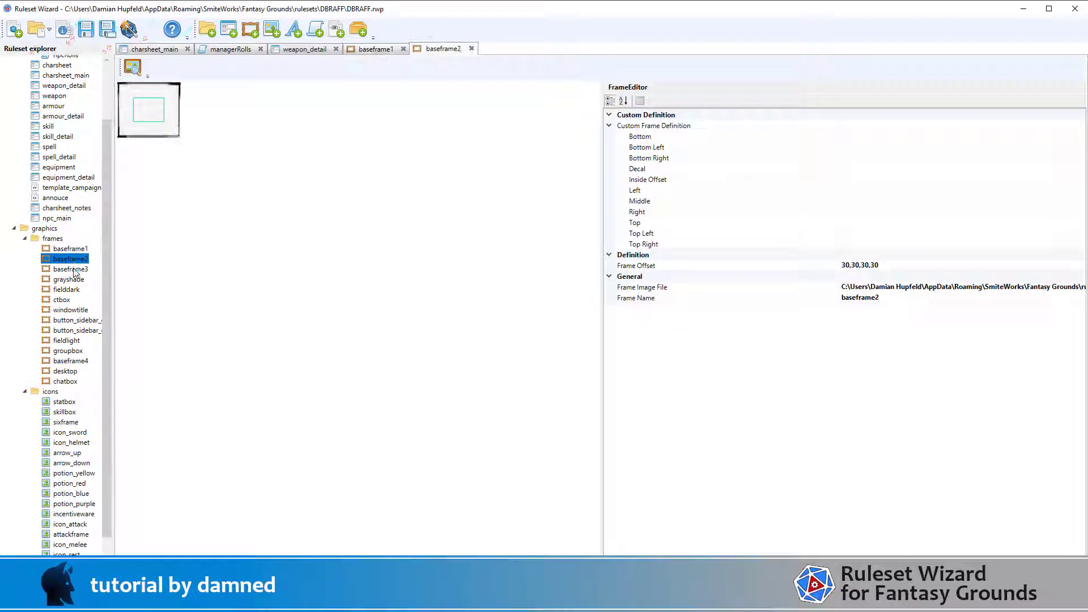
double_click(73, 270)
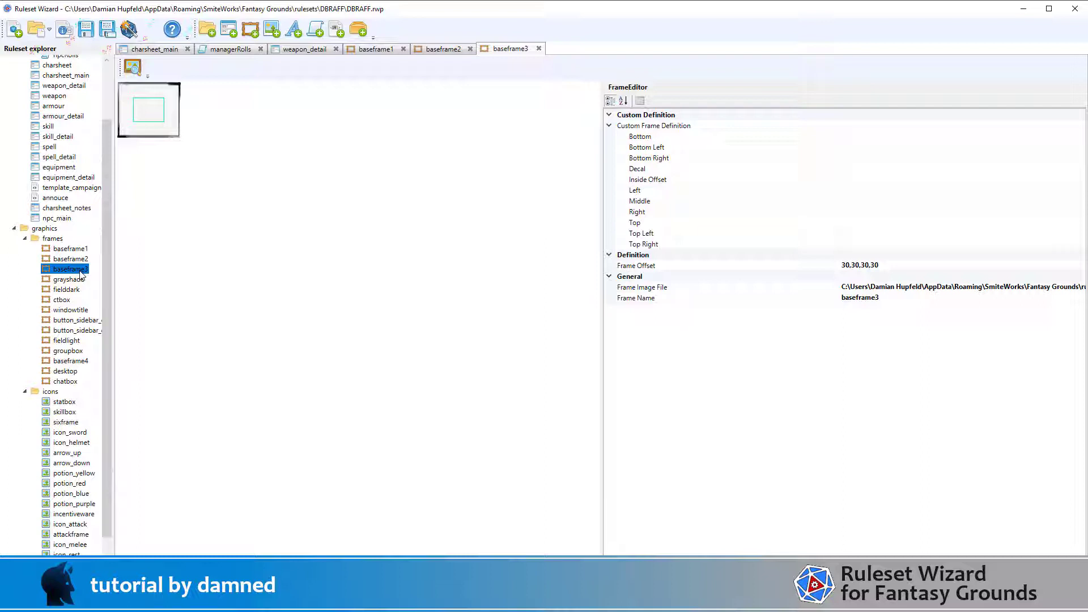
double_click(71, 280)
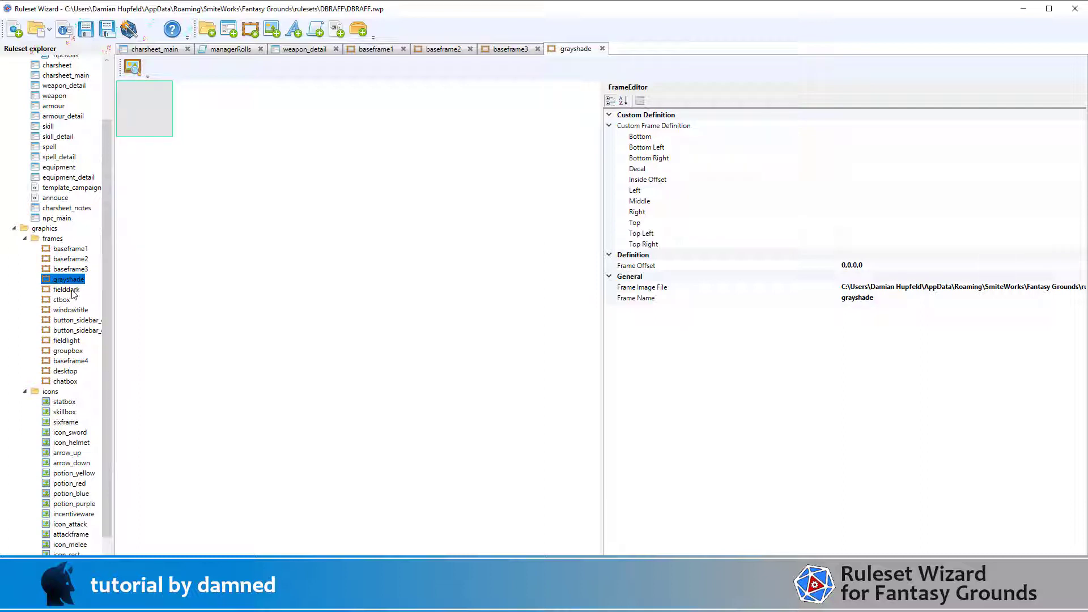
double_click(66, 290)
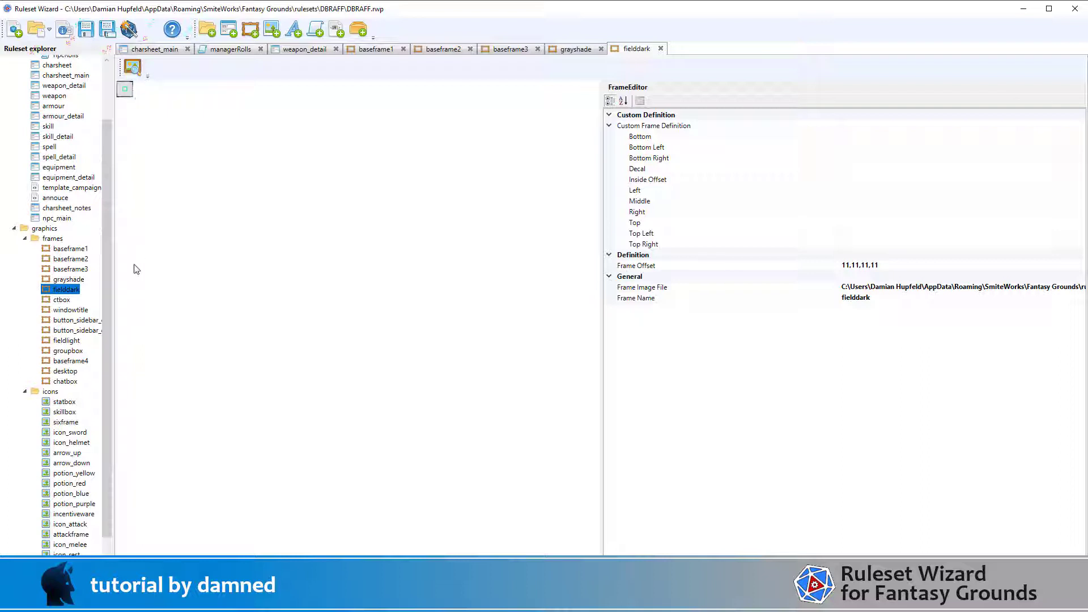
double_click(64, 270)
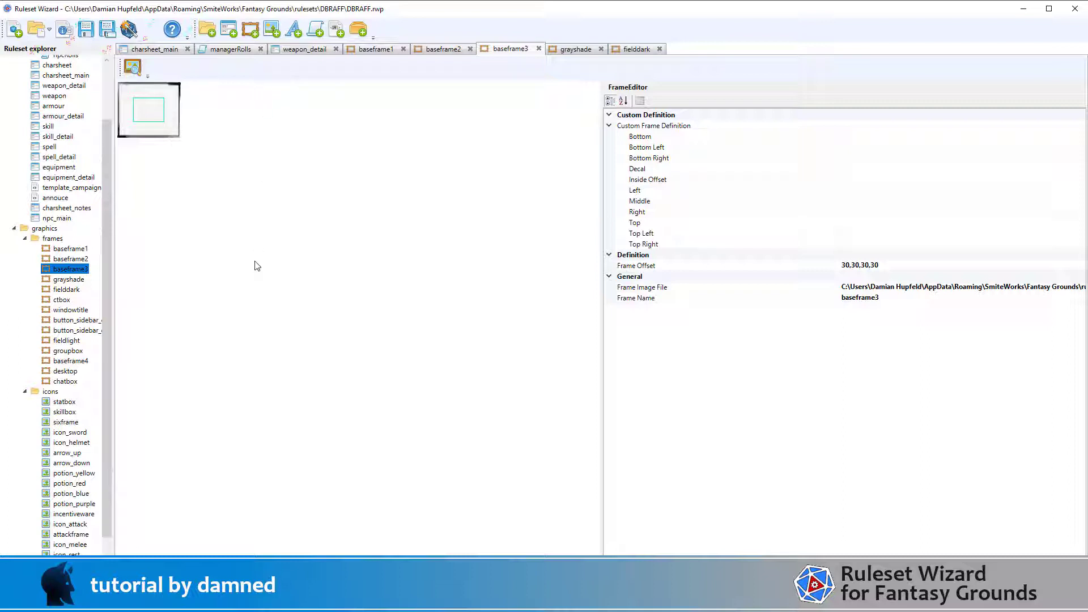
Examine the ctbox, windowtitle, button_sidebar_dockitem and button_sidebar_dockitem_down frames, dismissing any image resolution warnings
left_click(62, 299)
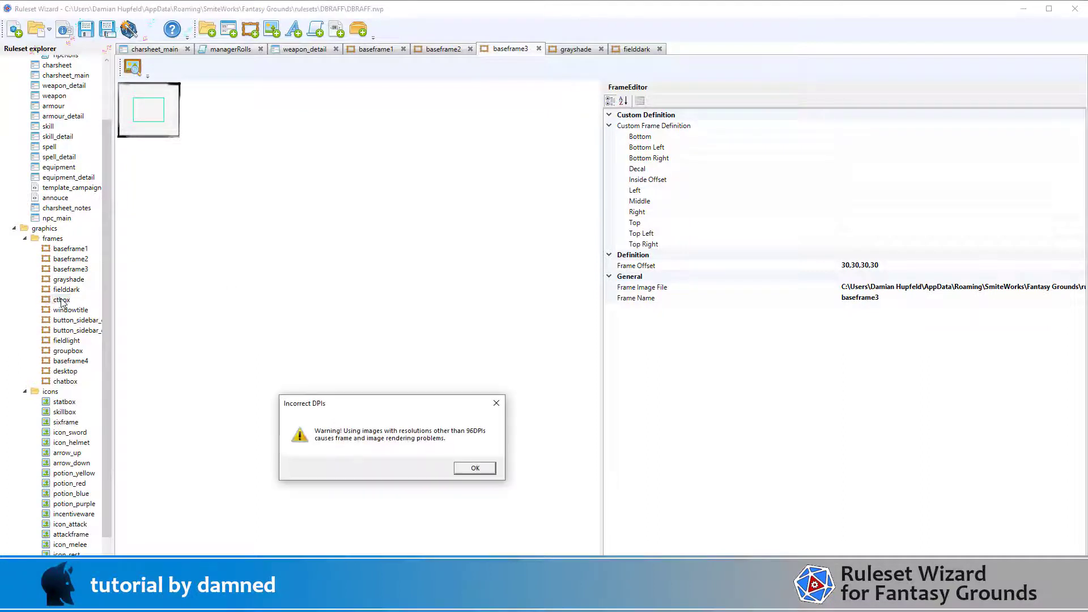
left_click(475, 468)
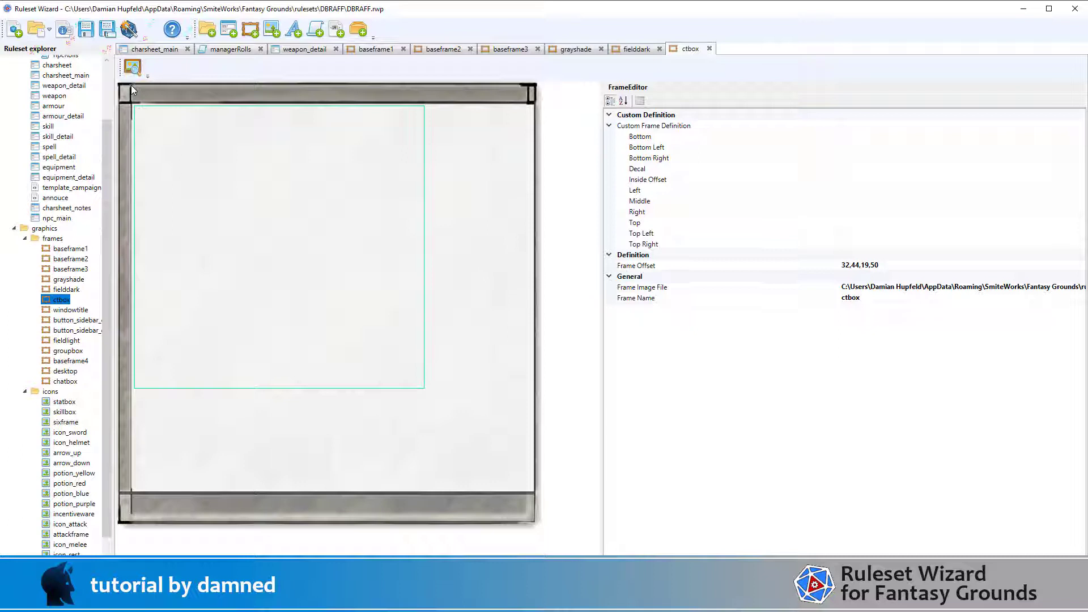
double_click(70, 310)
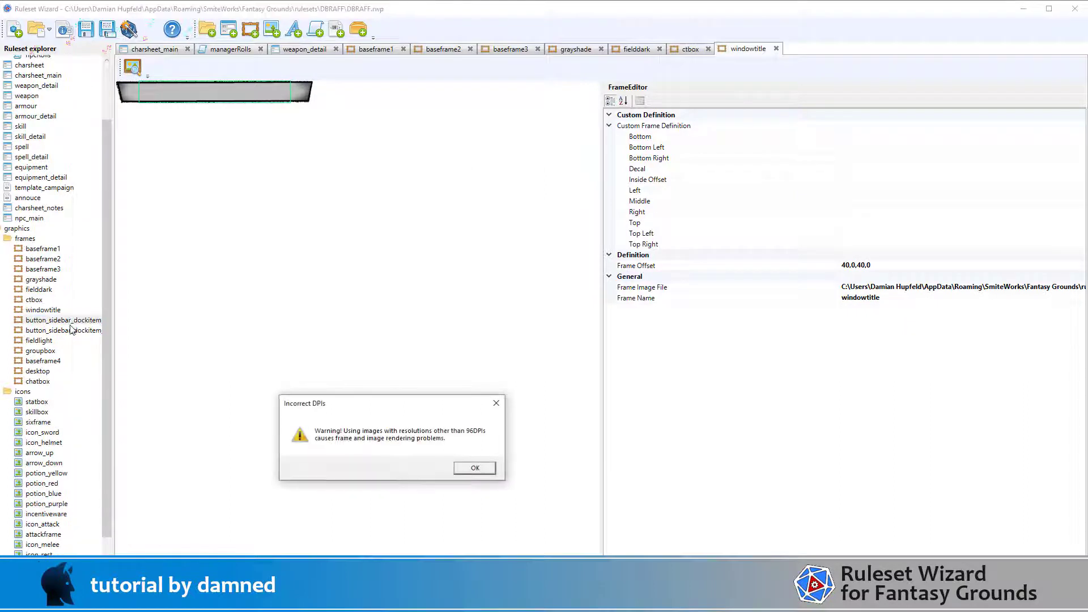
left_click(473, 467)
double_click(63, 321)
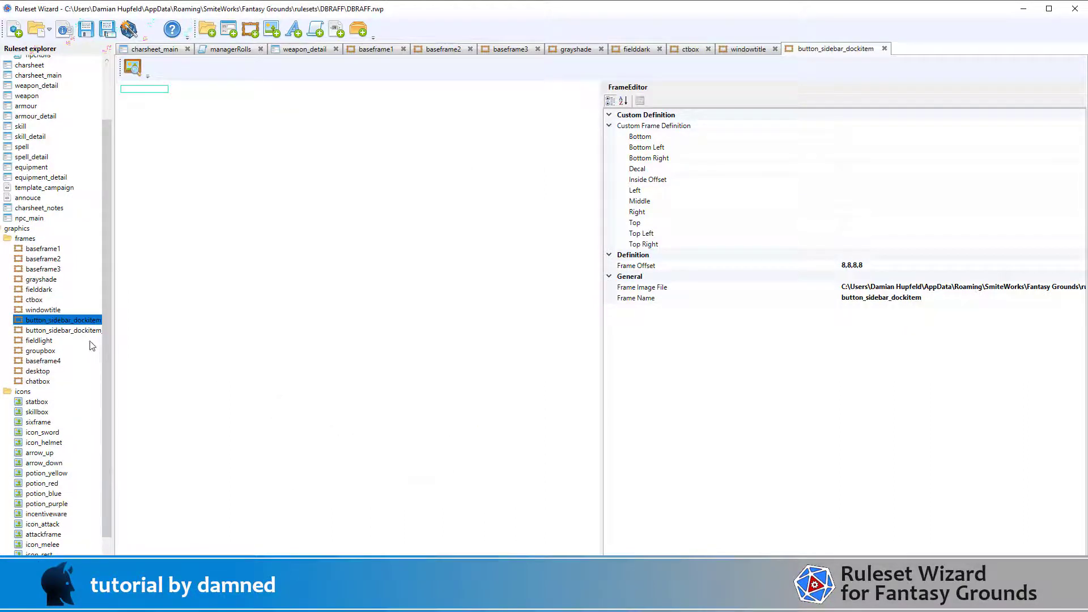
double_click(73, 332)
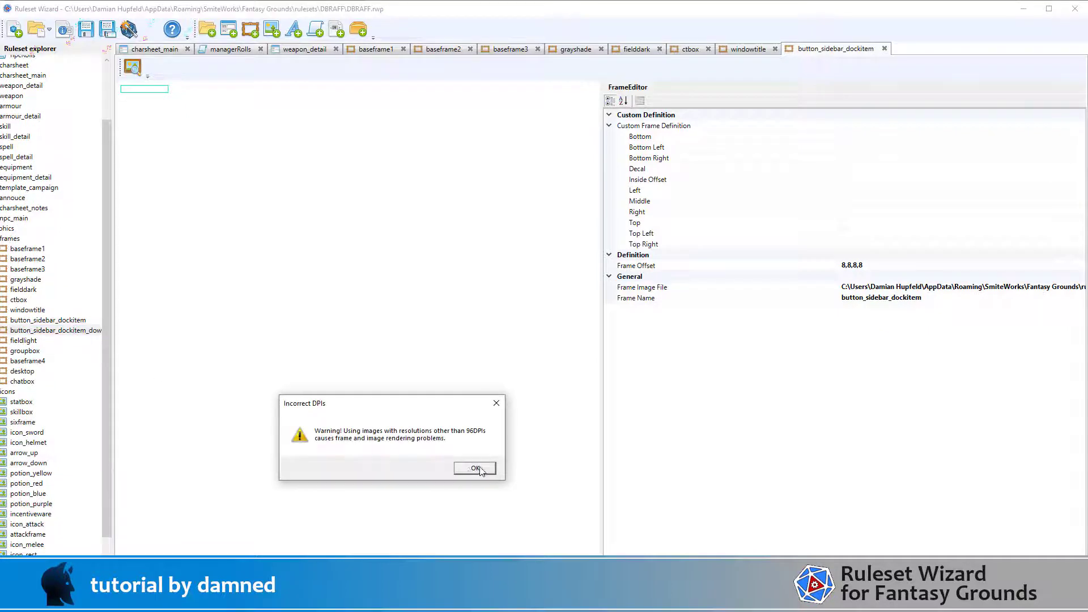
left_click(479, 468)
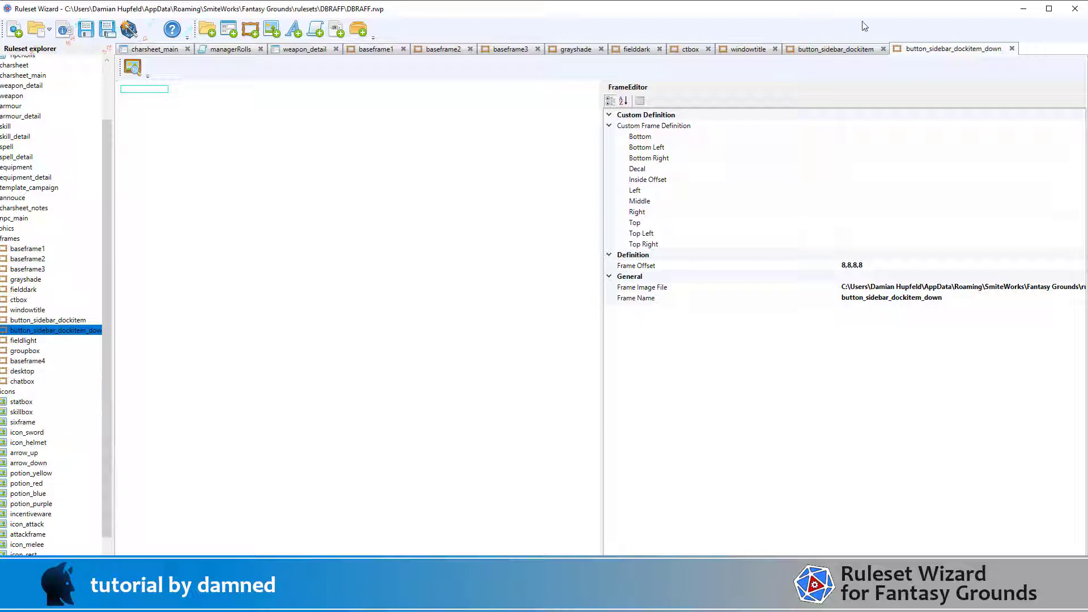
Close the two sidebar dock item frames and the windowtitle frame
left_click(1012, 49)
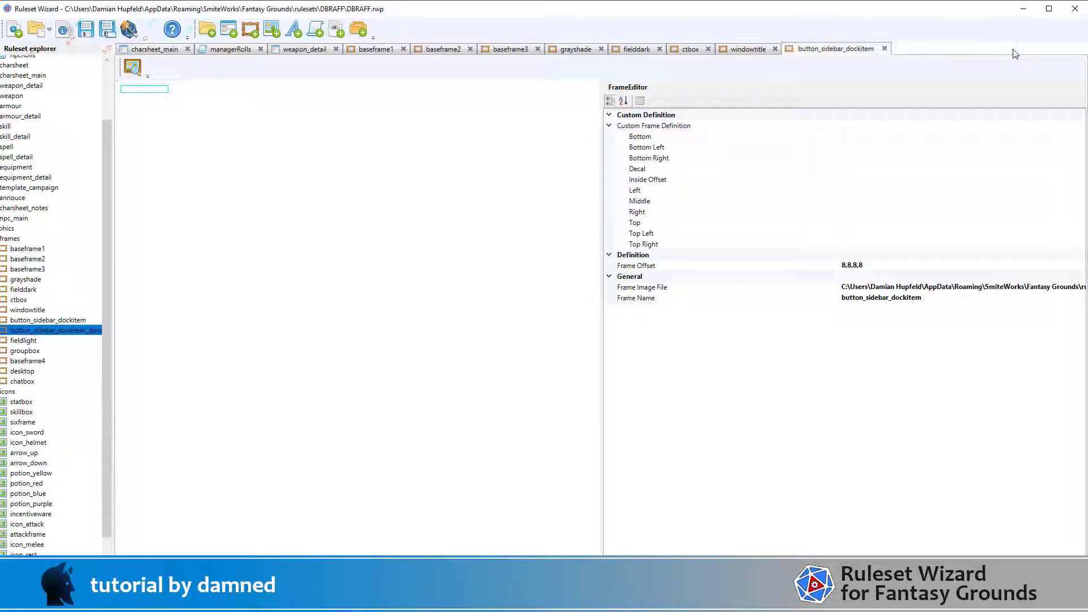
left_click(883, 50)
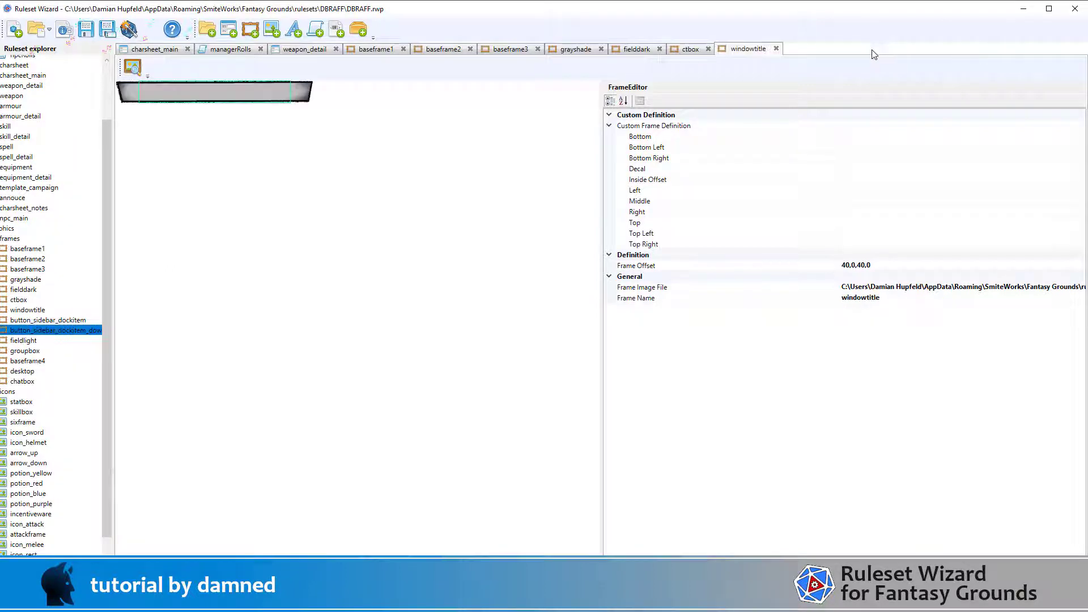
left_click(776, 49)
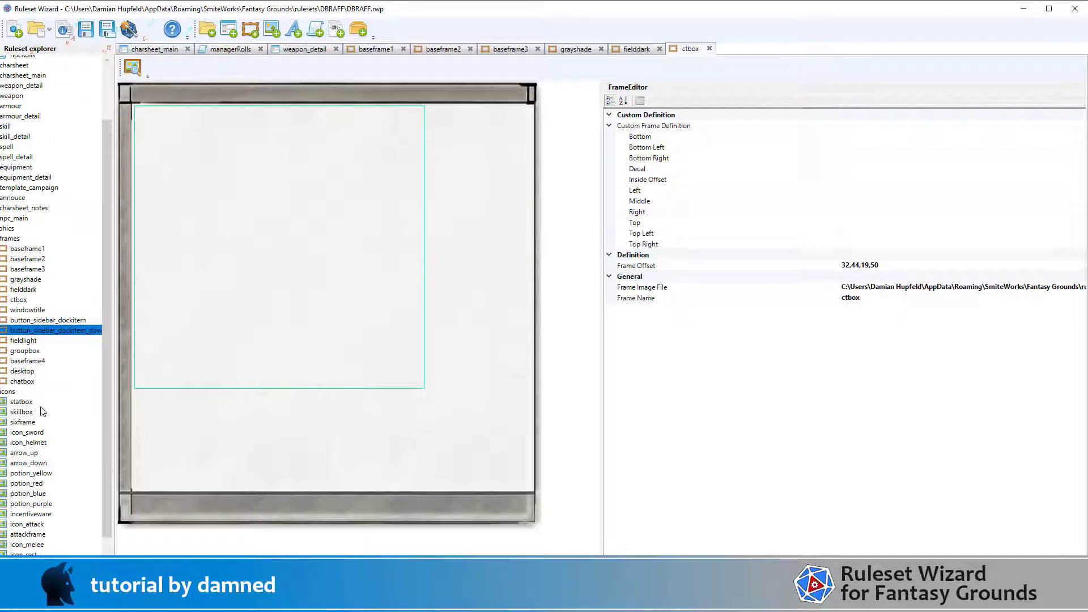
Examine the chatbox, desktop, baseframe4 and groupbox frame graphics and their offsets
double_click(23, 382)
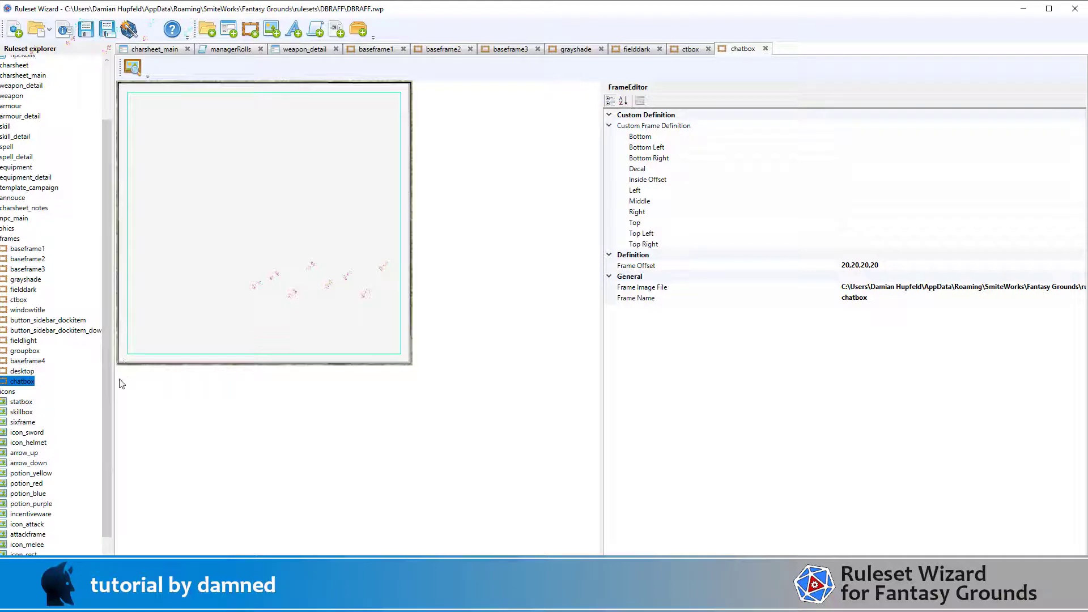
double_click(23, 371)
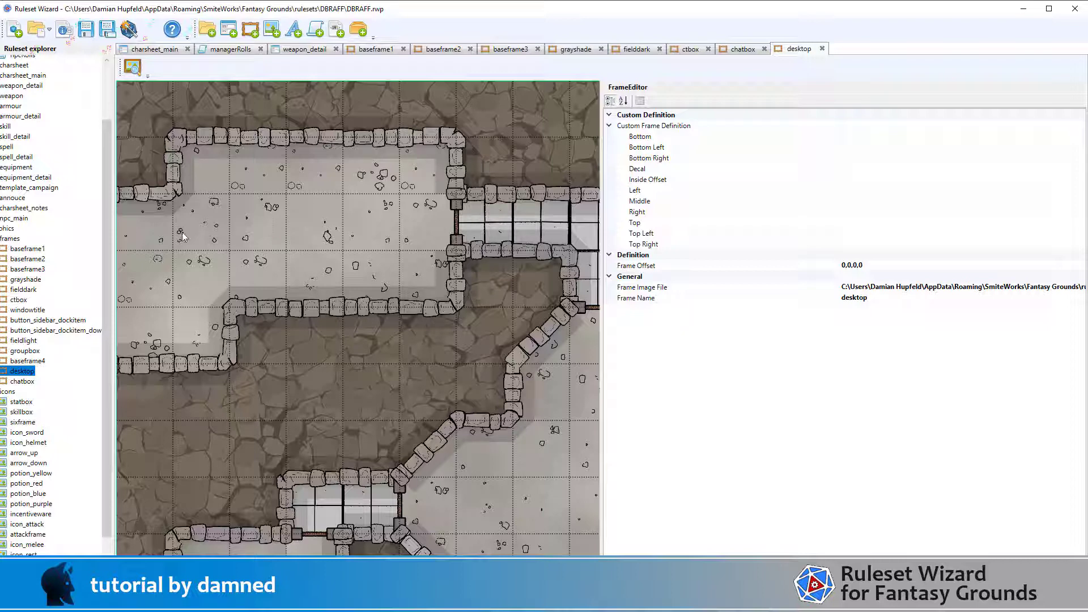
double_click(31, 361)
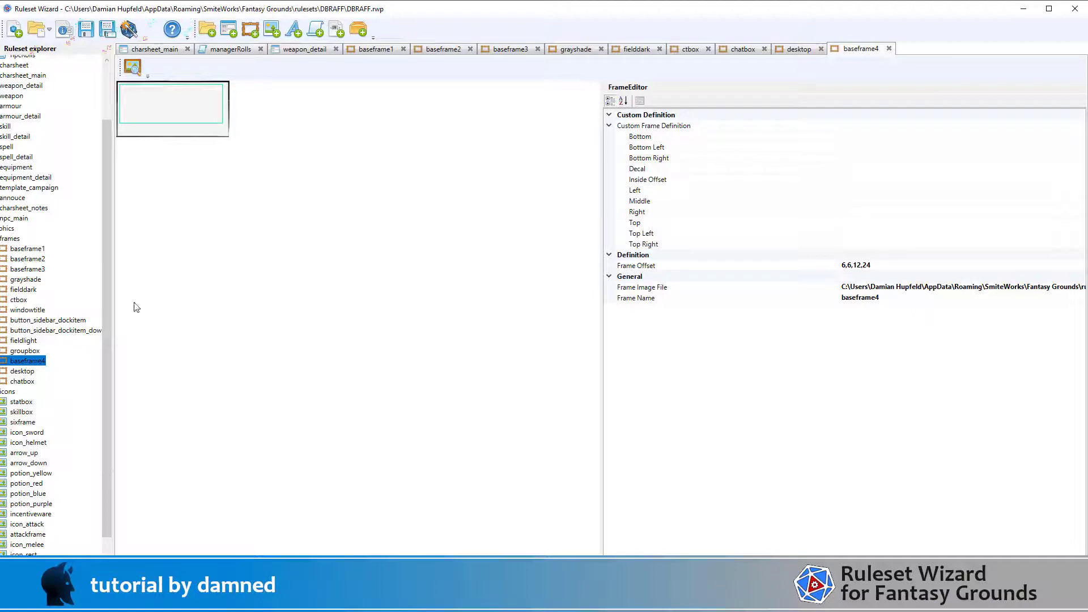
double_click(27, 351)
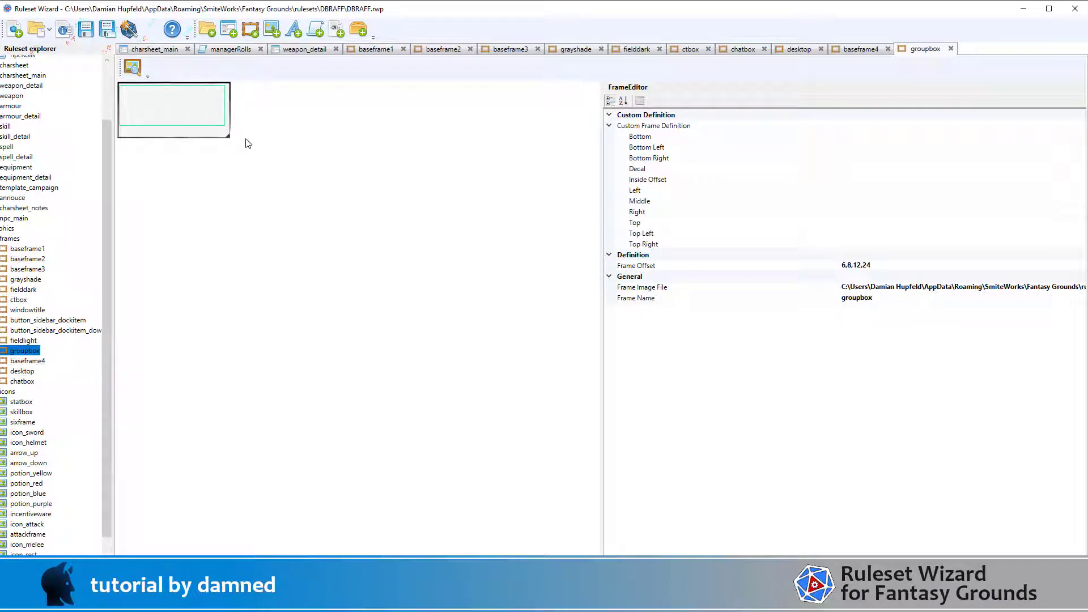
Open the fieldlight frame and set its frame offset to 5,7,5,5
double_click(20, 341)
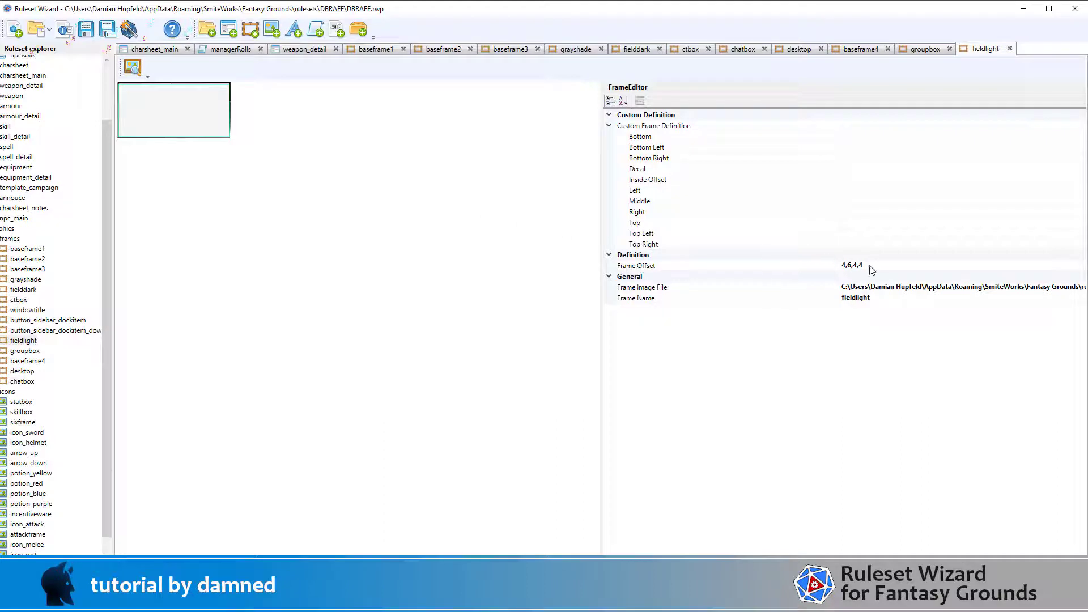
left_click(891, 266)
double_click(892, 266)
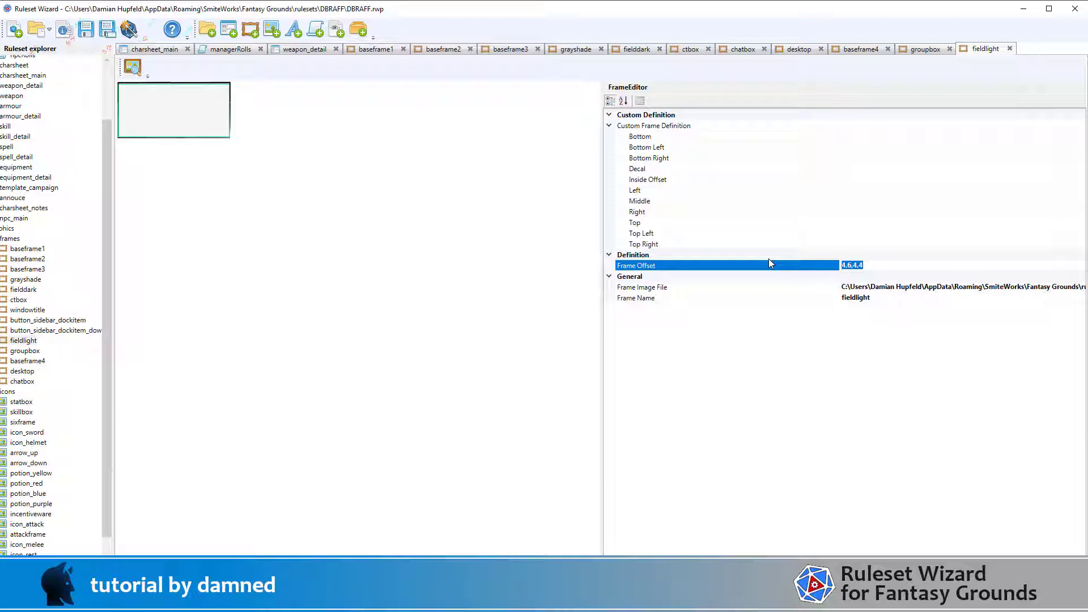
type("5,7,5,5")
left_click(321, 145)
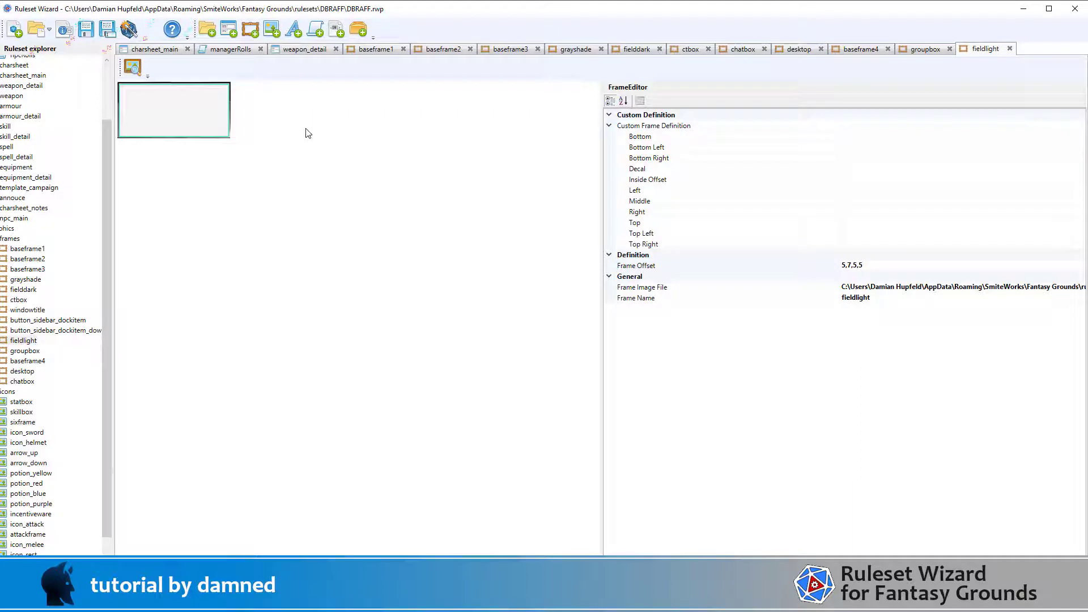
Examine the icon_food, icon_rest, icon_melee, attackframe and icon_attack graphics in the ruleset's icons folder
scroll(74, 340, "down", 1)
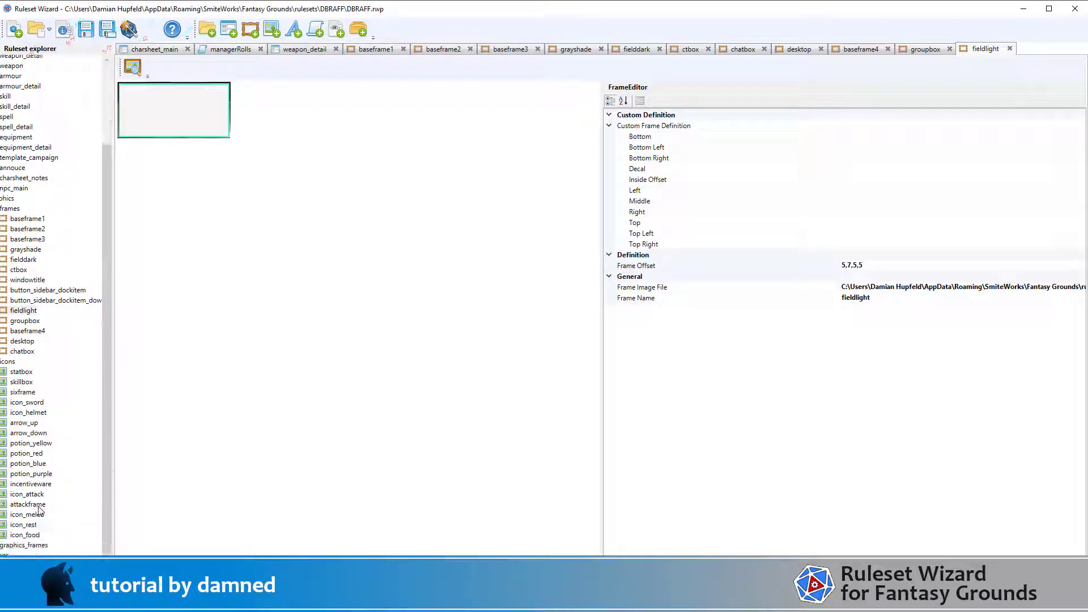
double_click(28, 535)
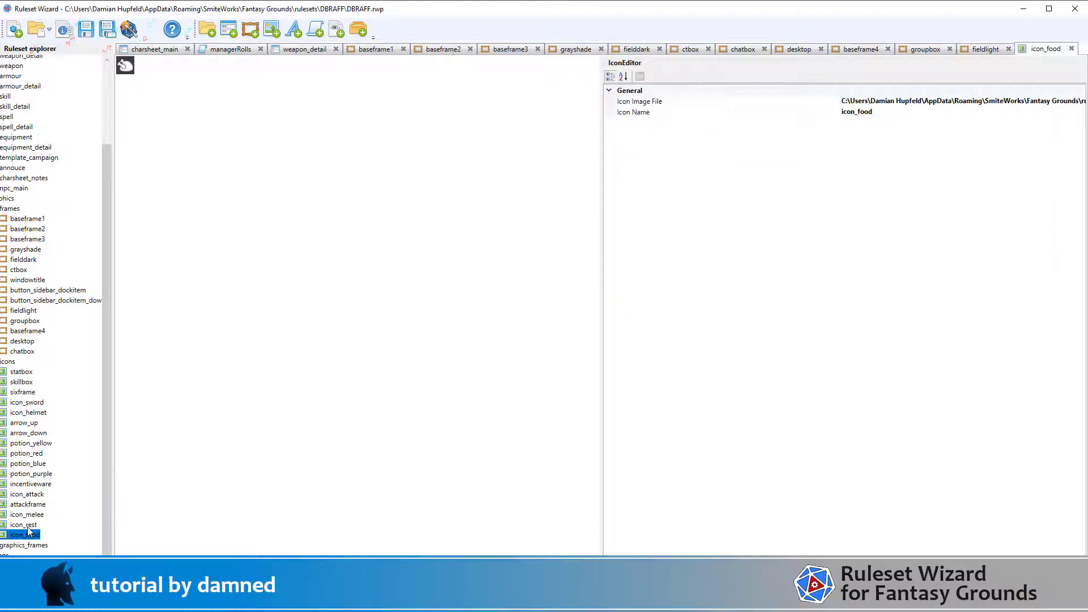
left_click(31, 527)
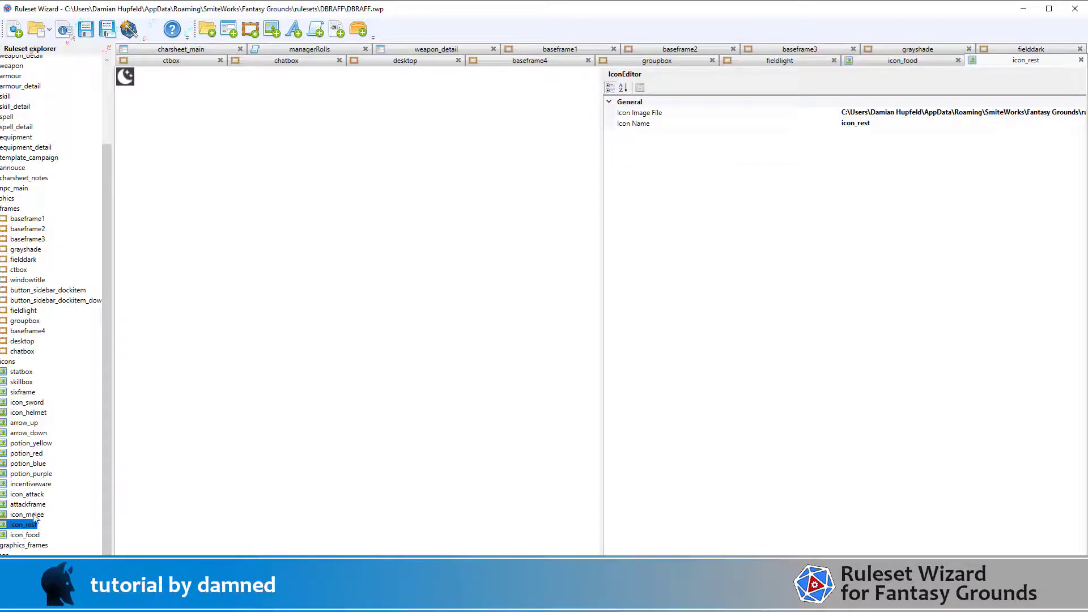
double_click(33, 516)
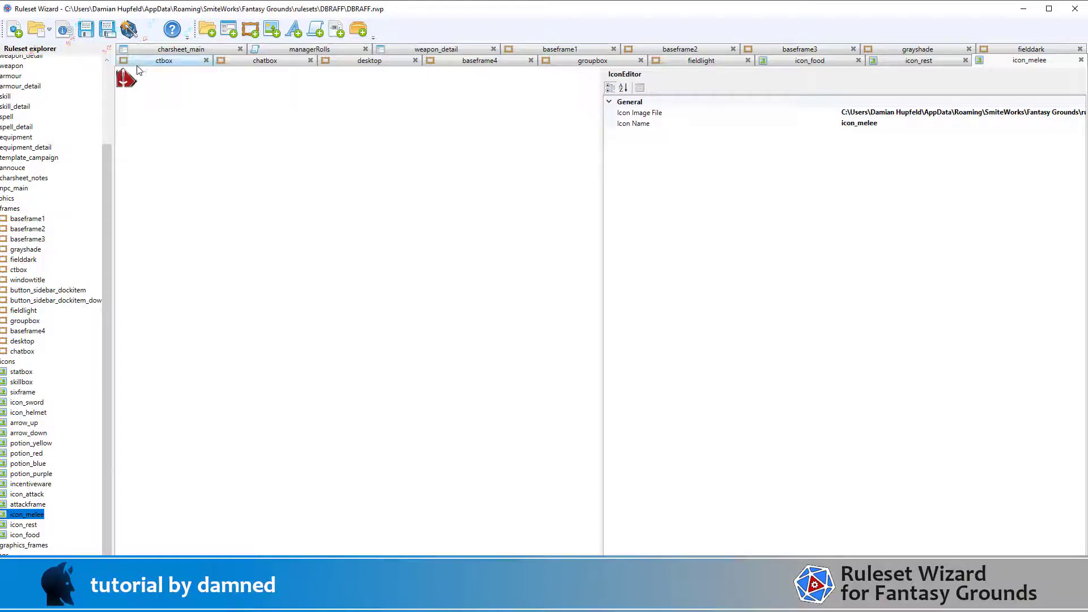
double_click(31, 504)
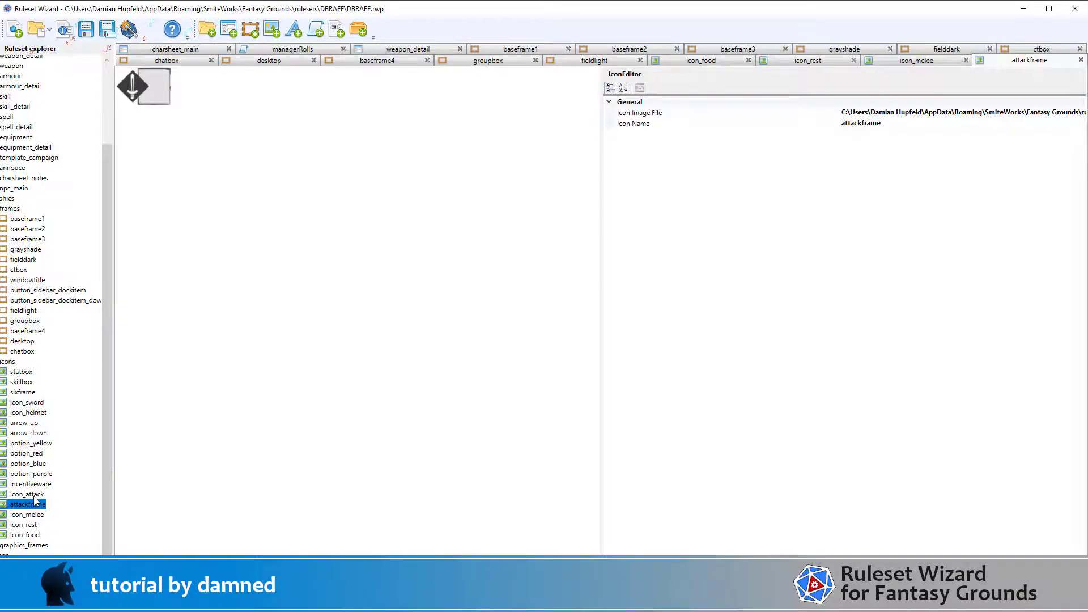
double_click(33, 494)
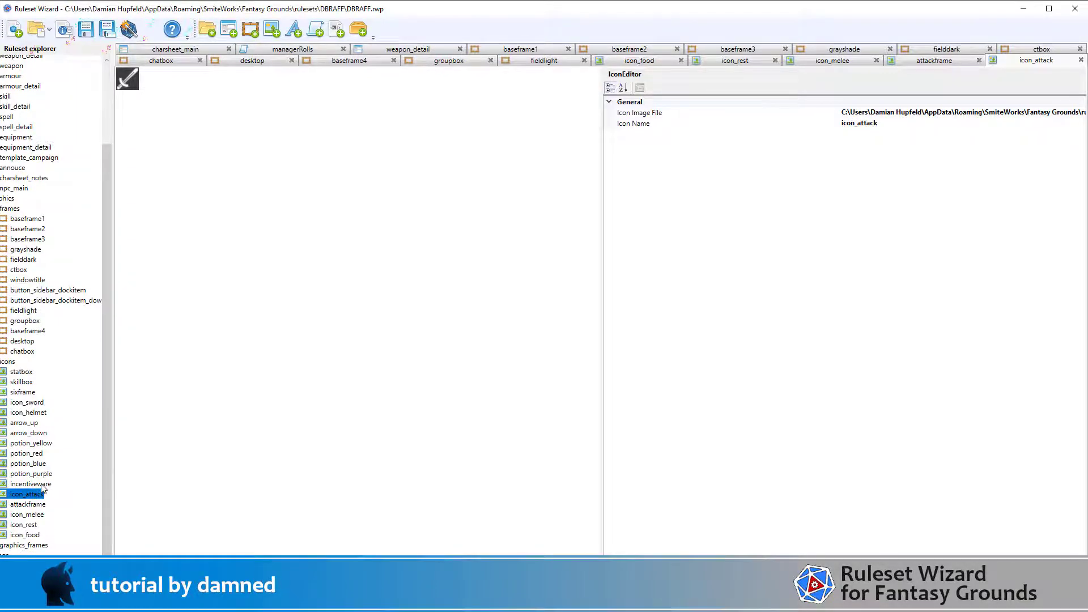
Open the incentiveware icon and the purple, blue, red and yellow potion icons to view their graphics
double_click(34, 485)
double_click(35, 474)
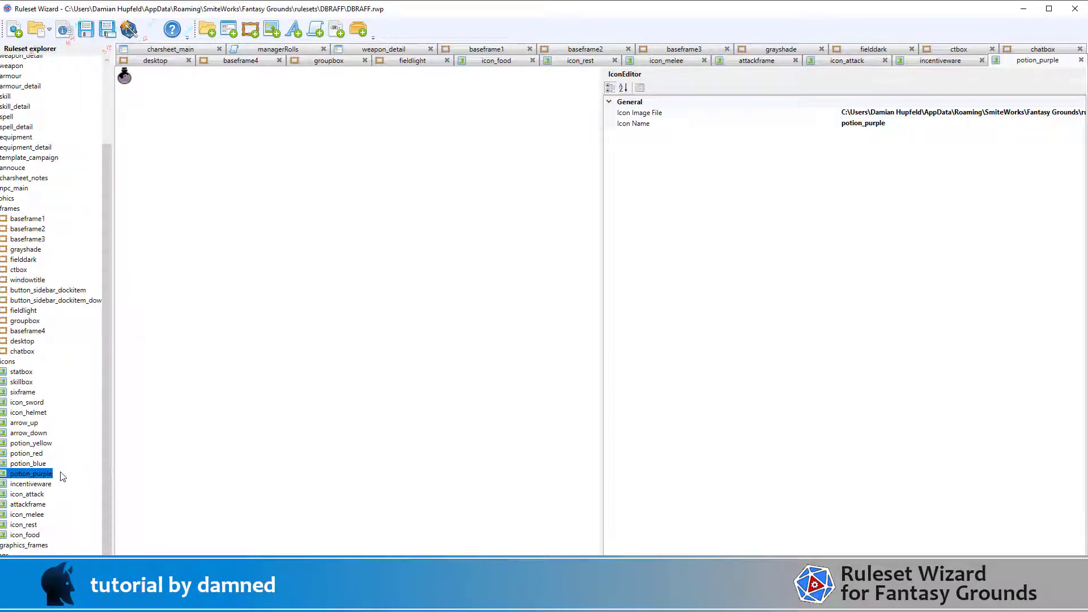
double_click(26, 464)
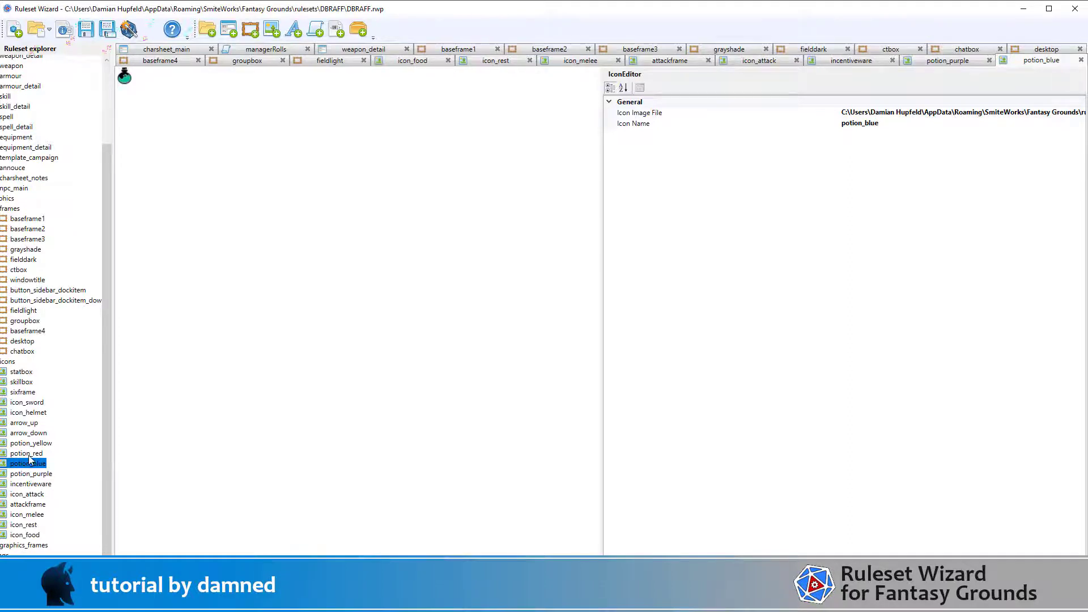
double_click(29, 453)
double_click(32, 444)
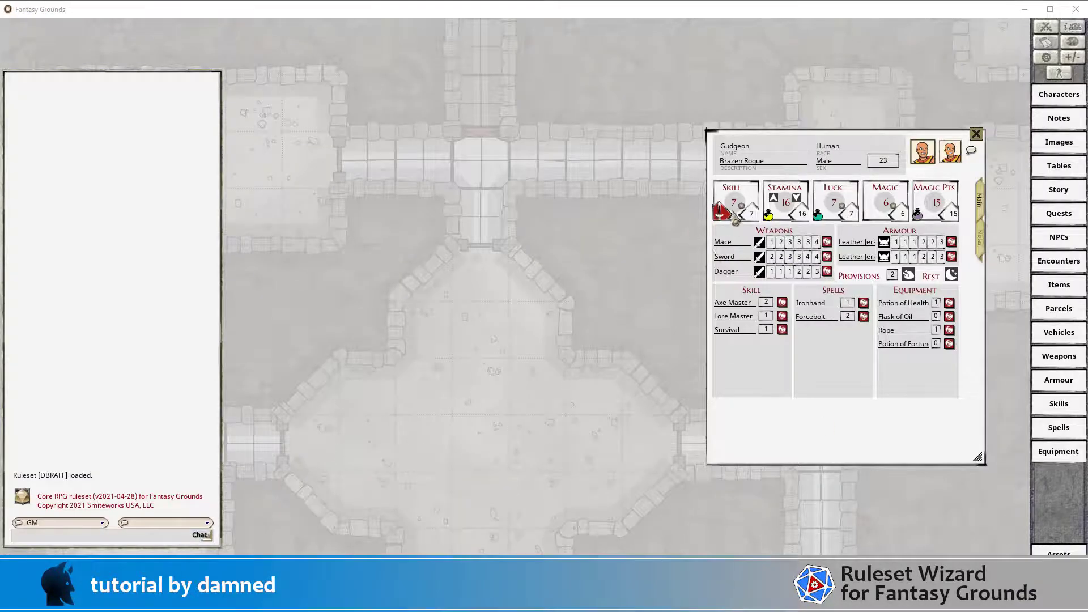
In Fantasy Grounds, make an attack roll from the character sheet's Skill box and lower the current Stamina to 10
left_click(719, 211)
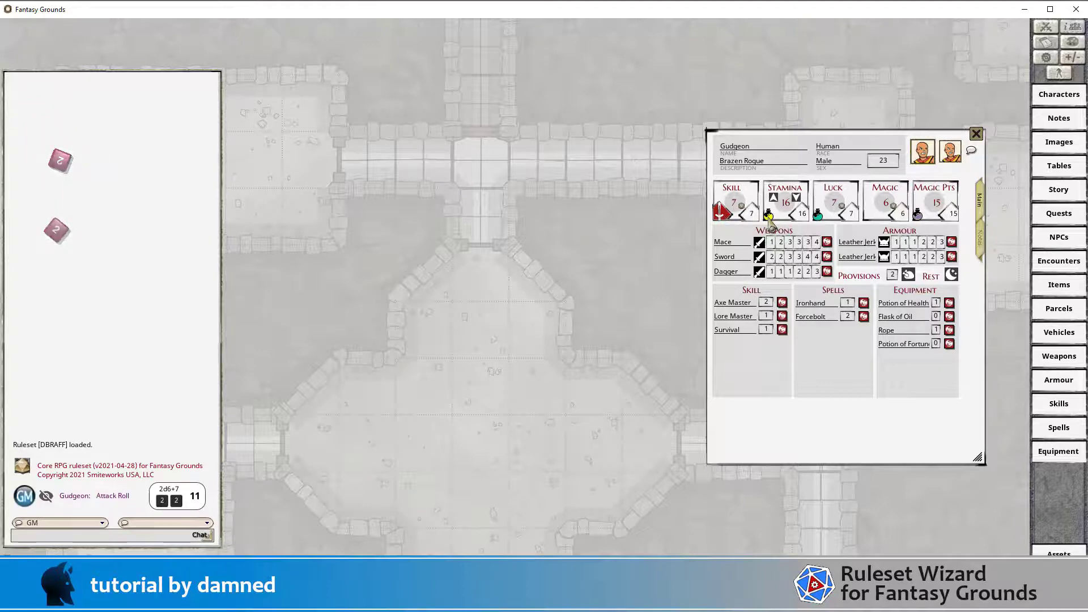
scroll(790, 205, "down", 5)
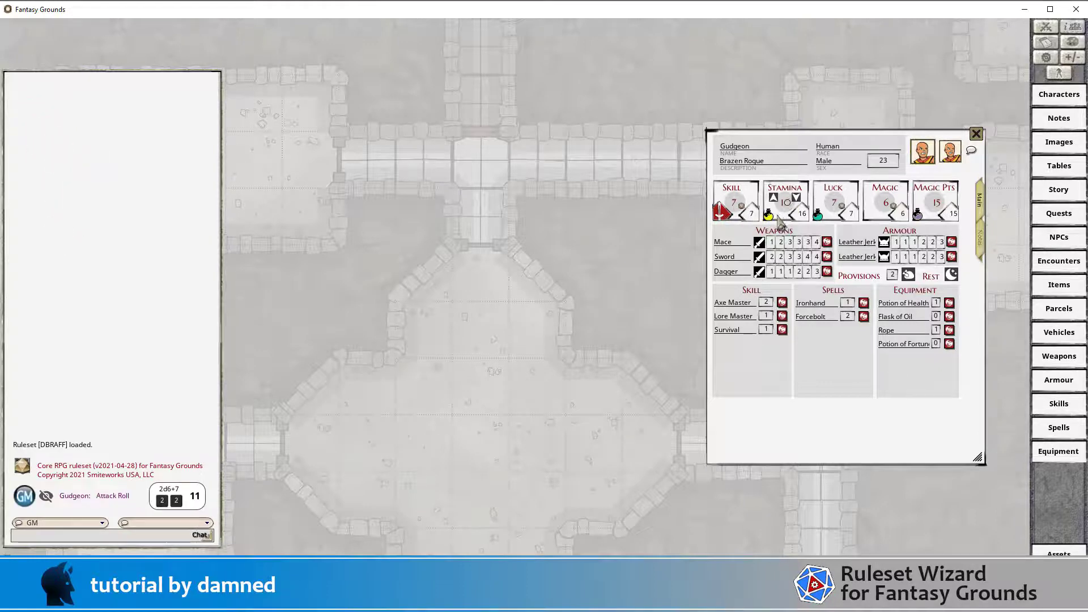
Consume a Potion of Health for Stamina, eat provisions twice, and close the character sheet
left_click(769, 215)
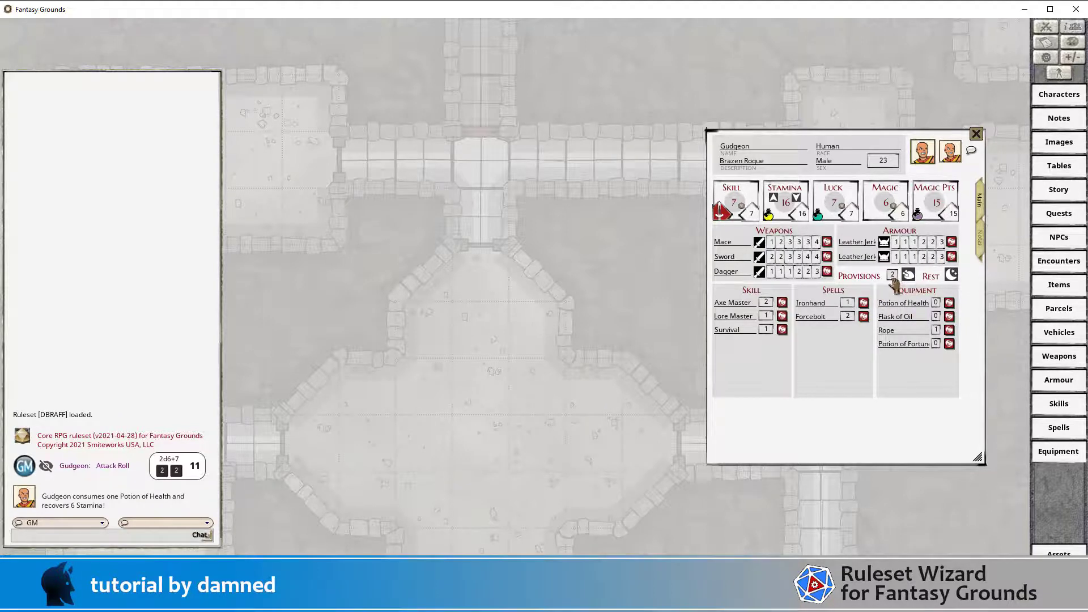
left_click(909, 275)
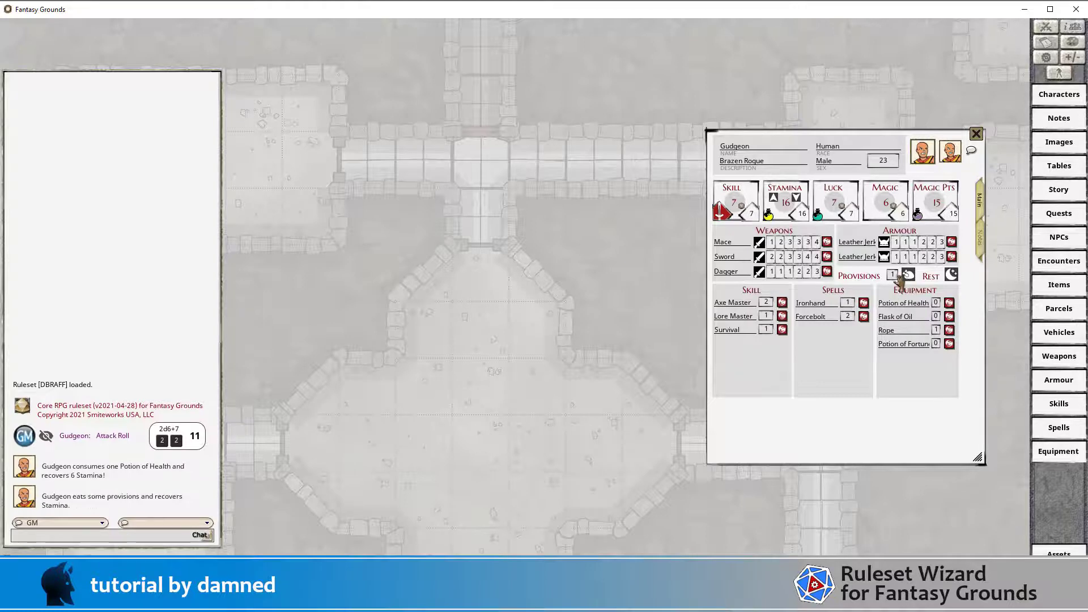
left_click(909, 275)
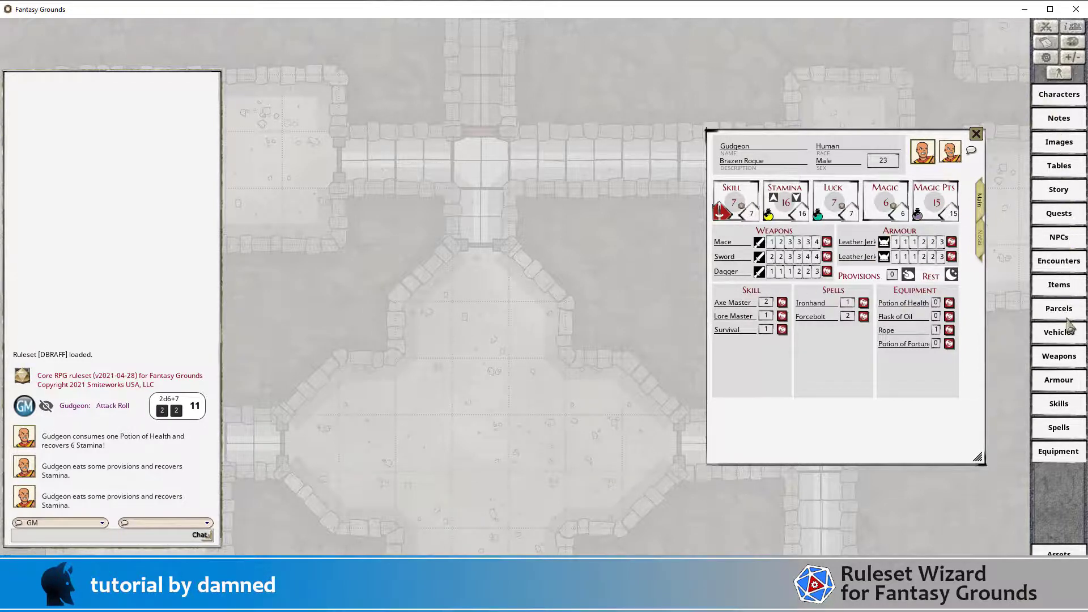
left_click(976, 134)
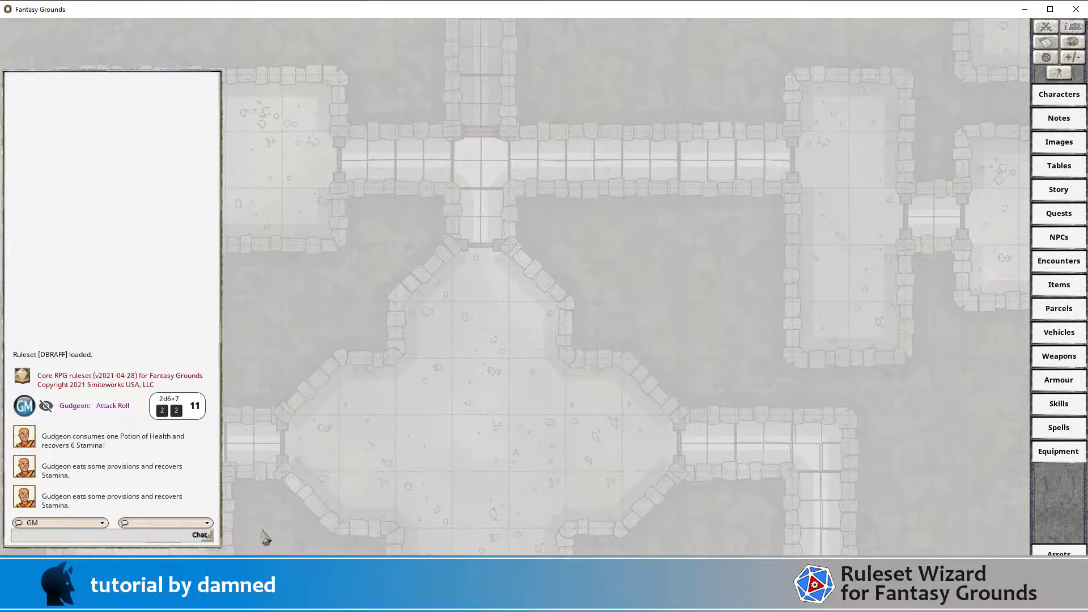
Set the UI scale to 50 with the /scaleui chat command, and restore it to 100
type("/scaleui 50")
key("Return")
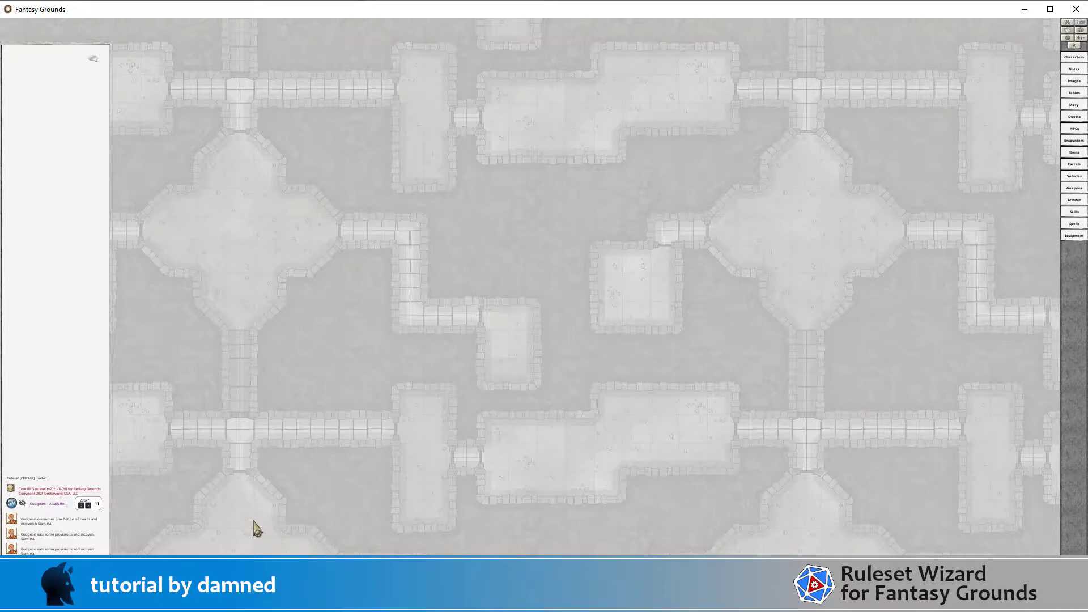
key("Return")
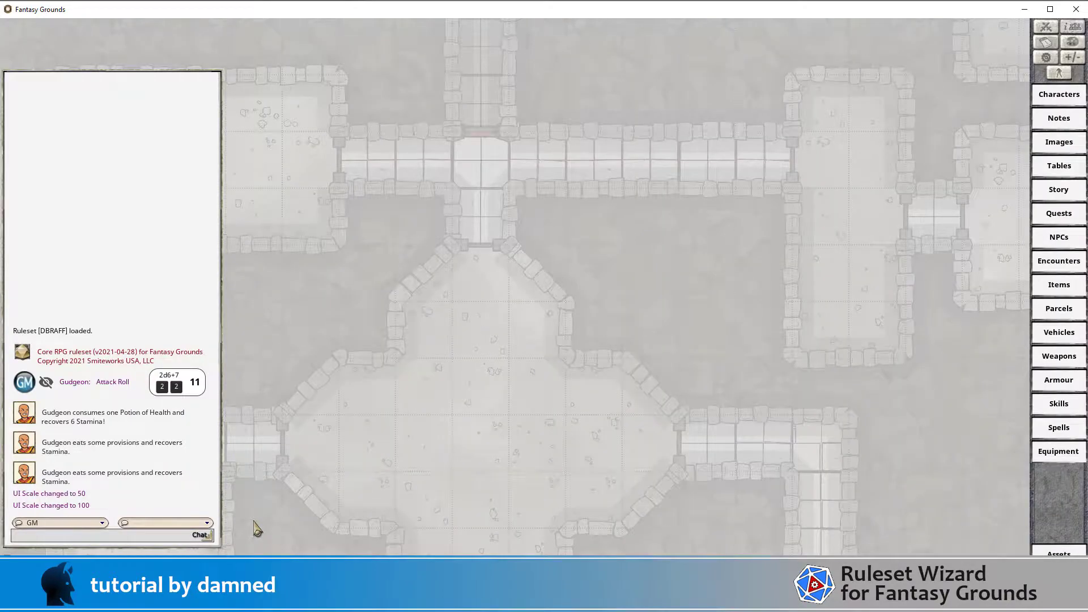